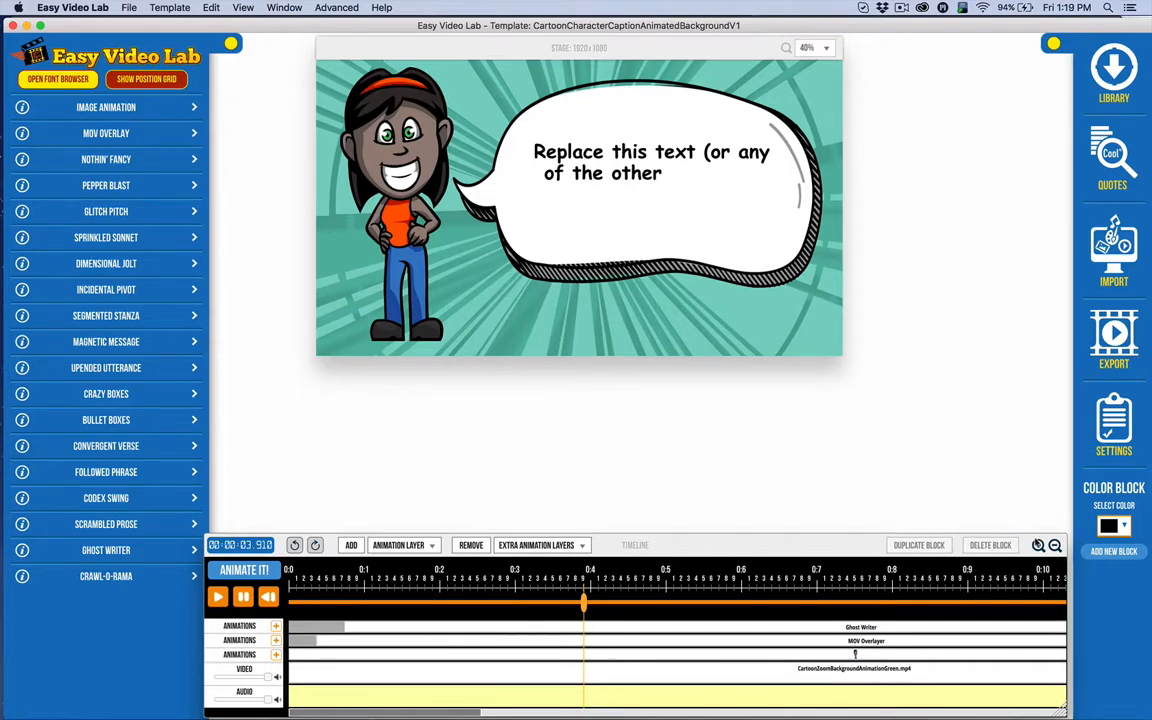
Zoom the timeline out one step to show more of the template's duration.
left_click(1055, 545)
Delete the teal CartoonZoomBackgroundAnimationGreen.mp4 background block and open the media Library panel.
left_click(1055, 545)
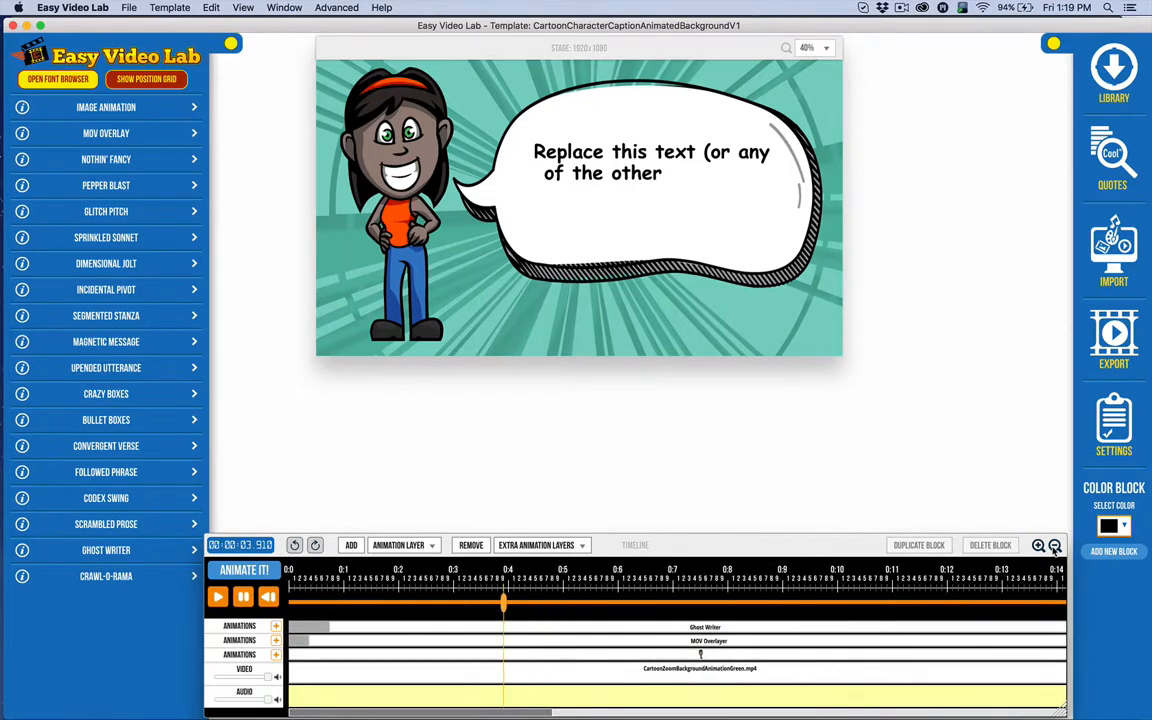
left_click(1055, 545)
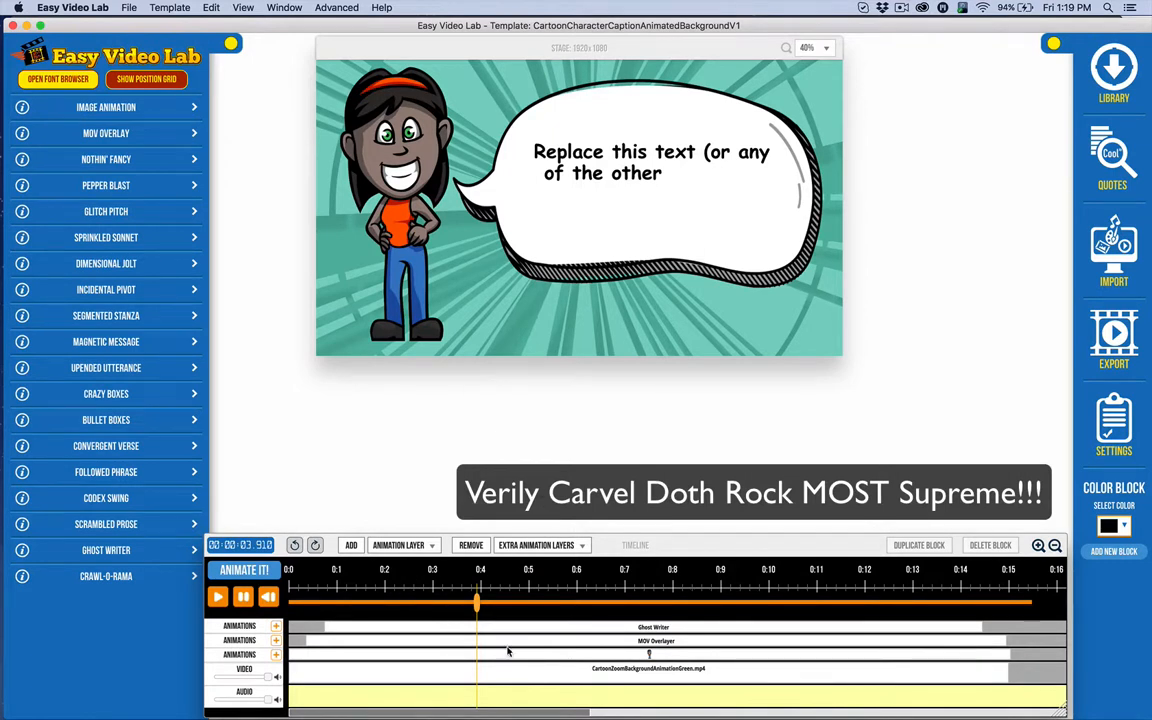
left_click(414, 680)
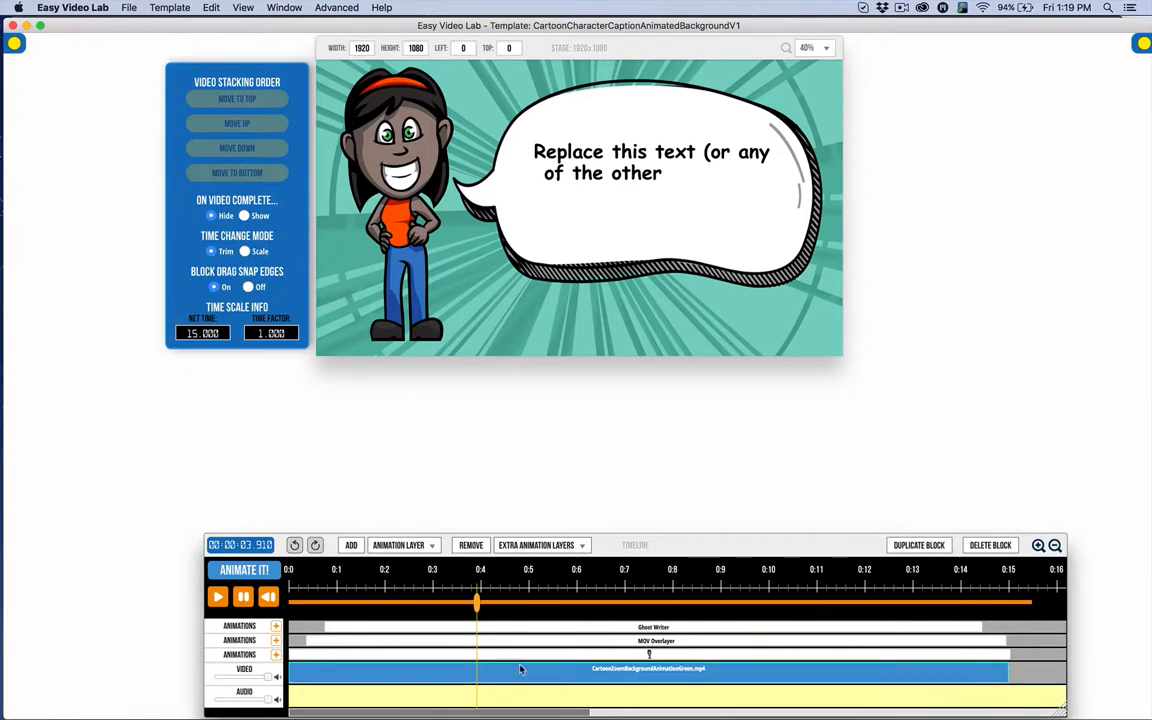
left_click(990, 545)
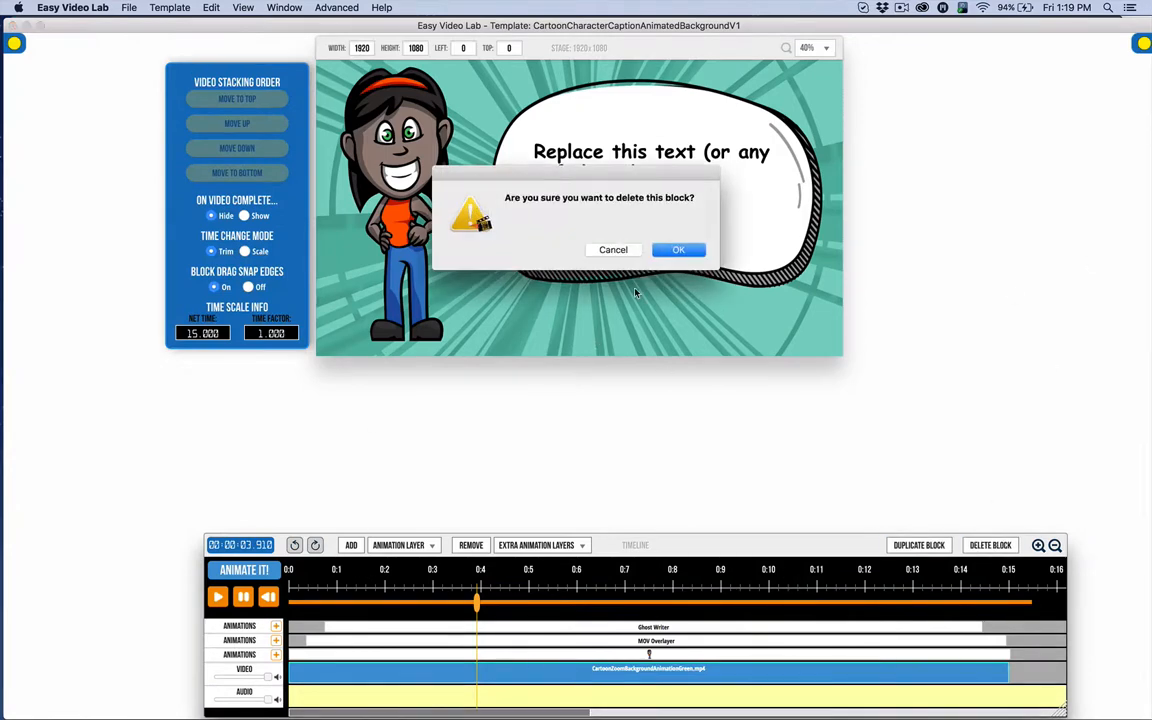
left_click(694, 253)
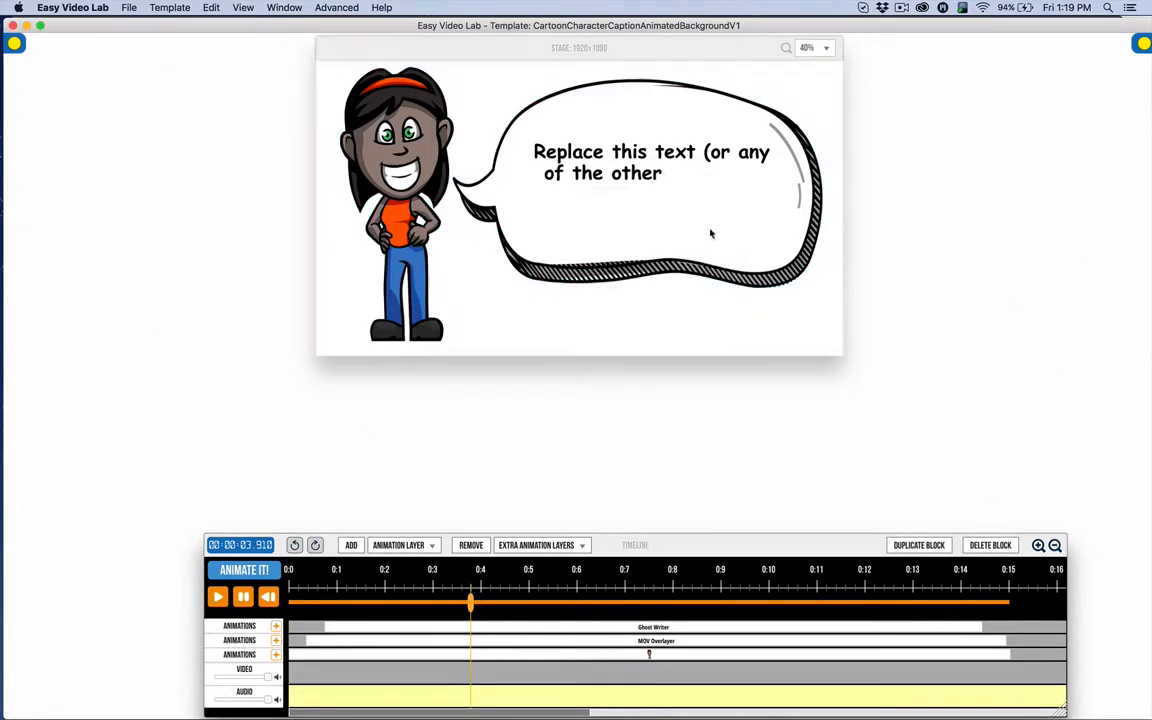
left_click(1145, 44)
left_click(1113, 68)
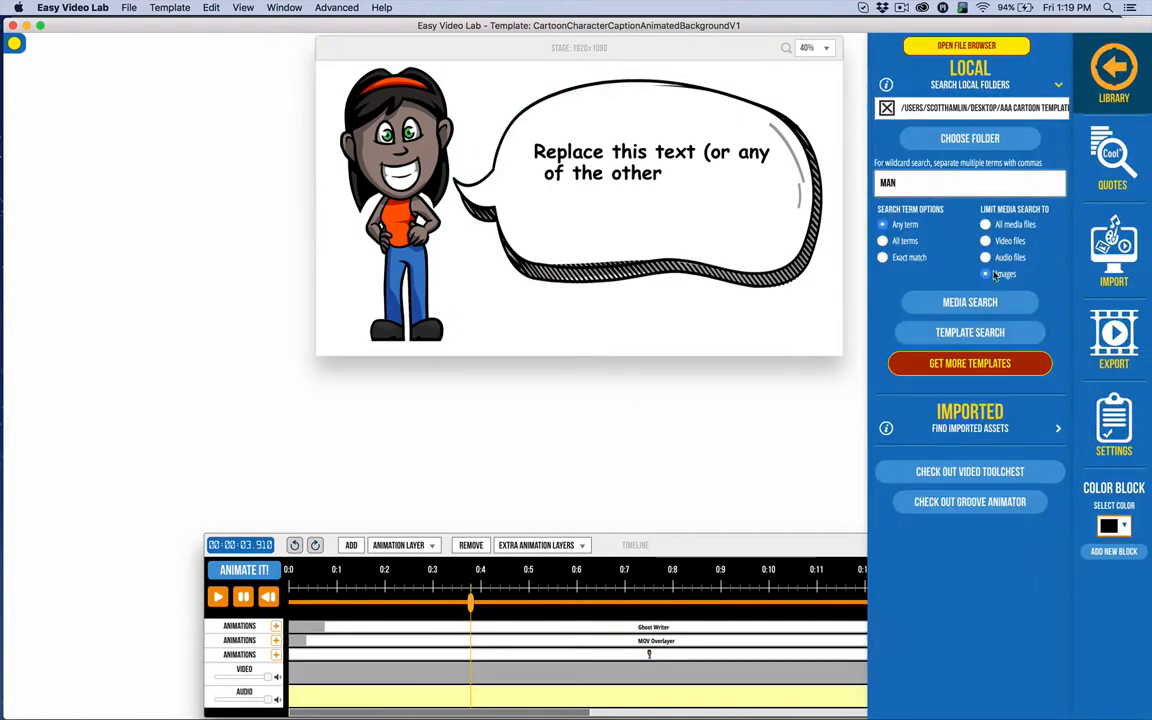
Search local video files for 'MAD' and add the orange lightning-bolt video as background.
left_click(1008, 244)
key("BackSpace")
type("MAD")
left_click(268, 597)
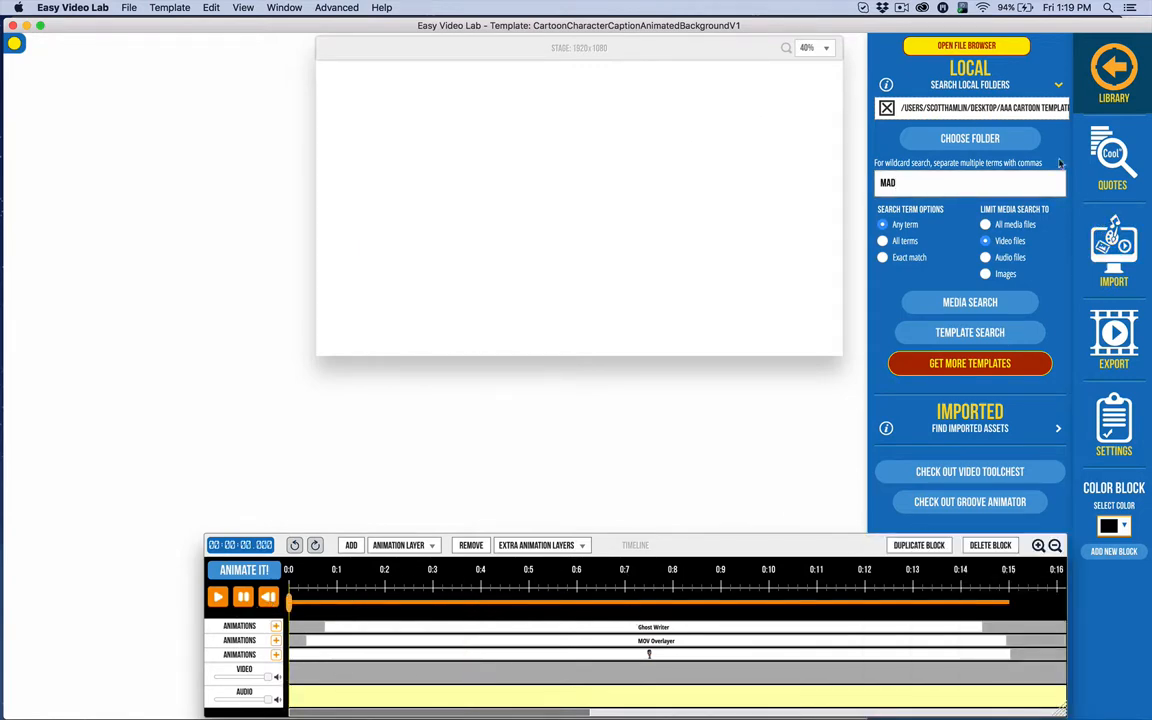
left_click(956, 303)
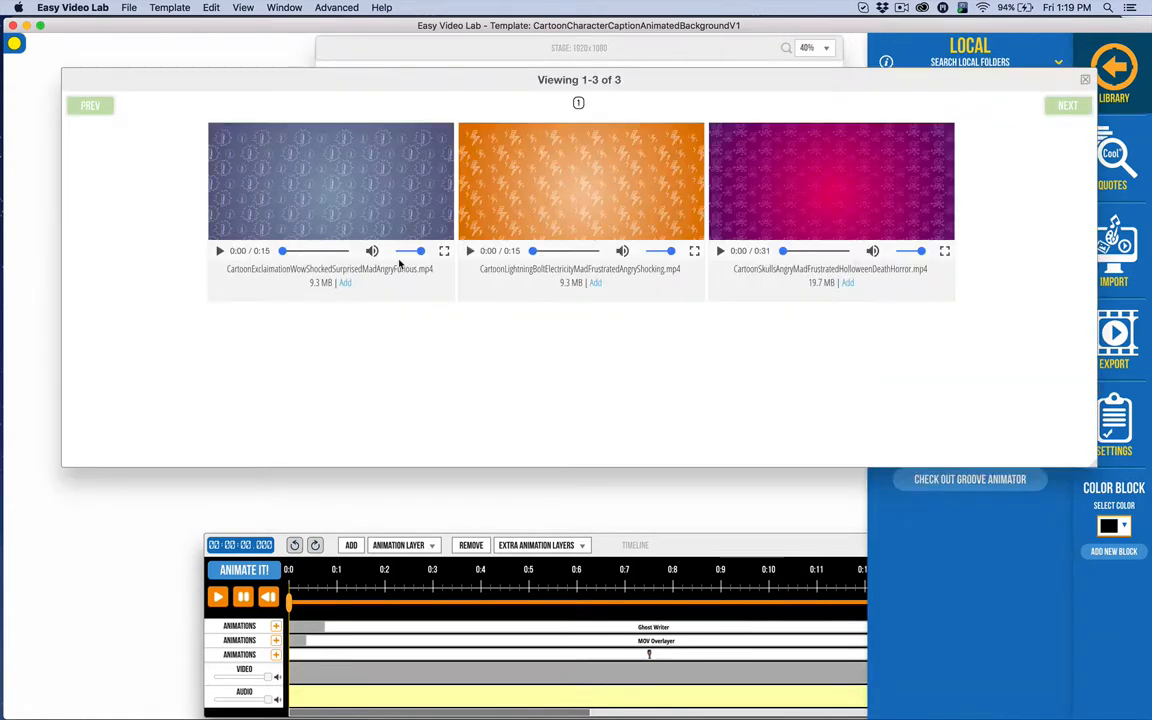
left_click(594, 283)
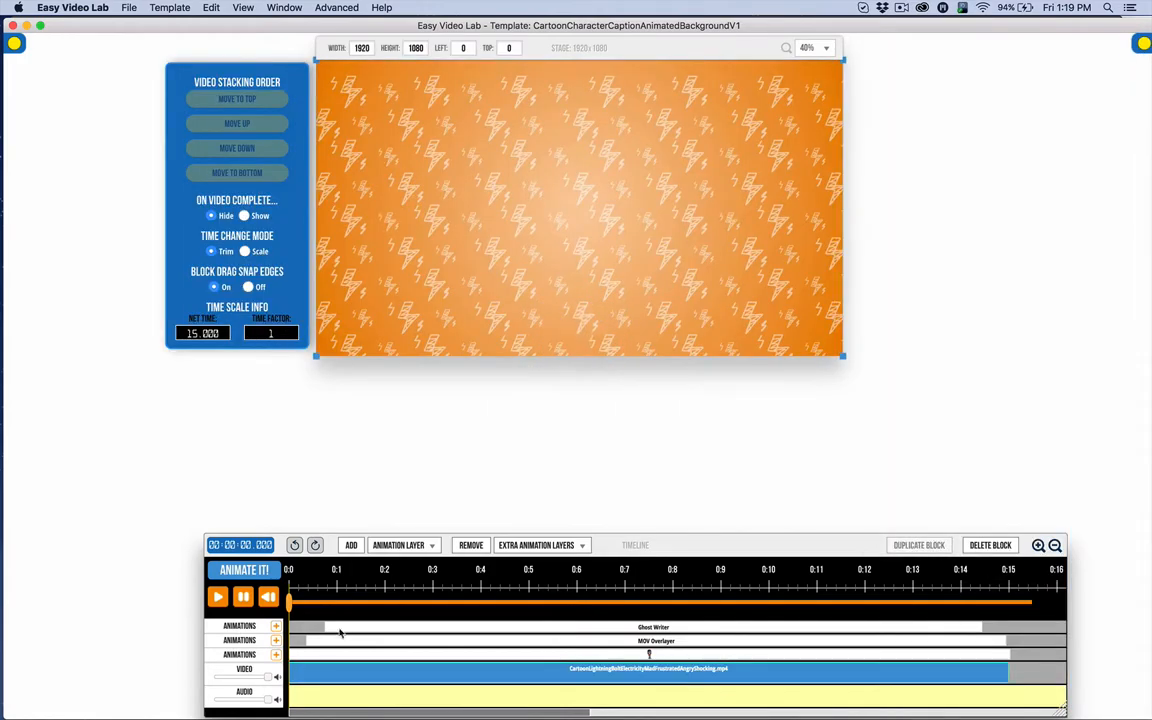
Play the preview, then select the MOV Overlayer layer to show its 1372×771 size and position.
left_click(218, 597)
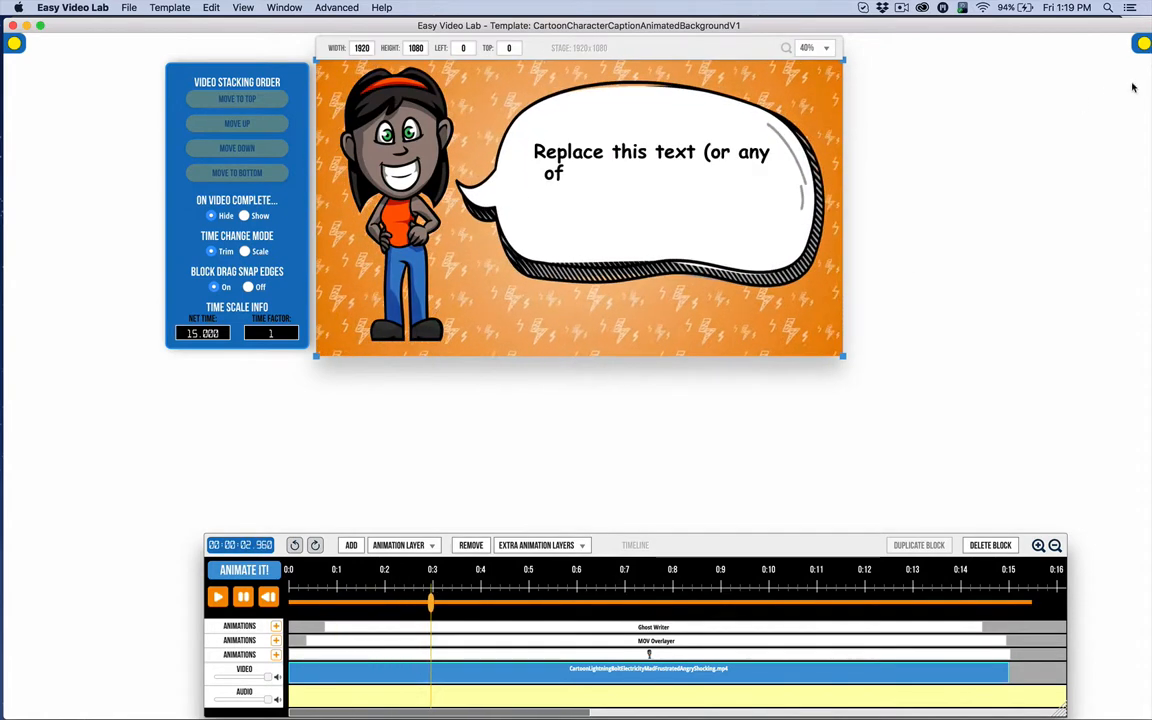
left_click(1143, 45)
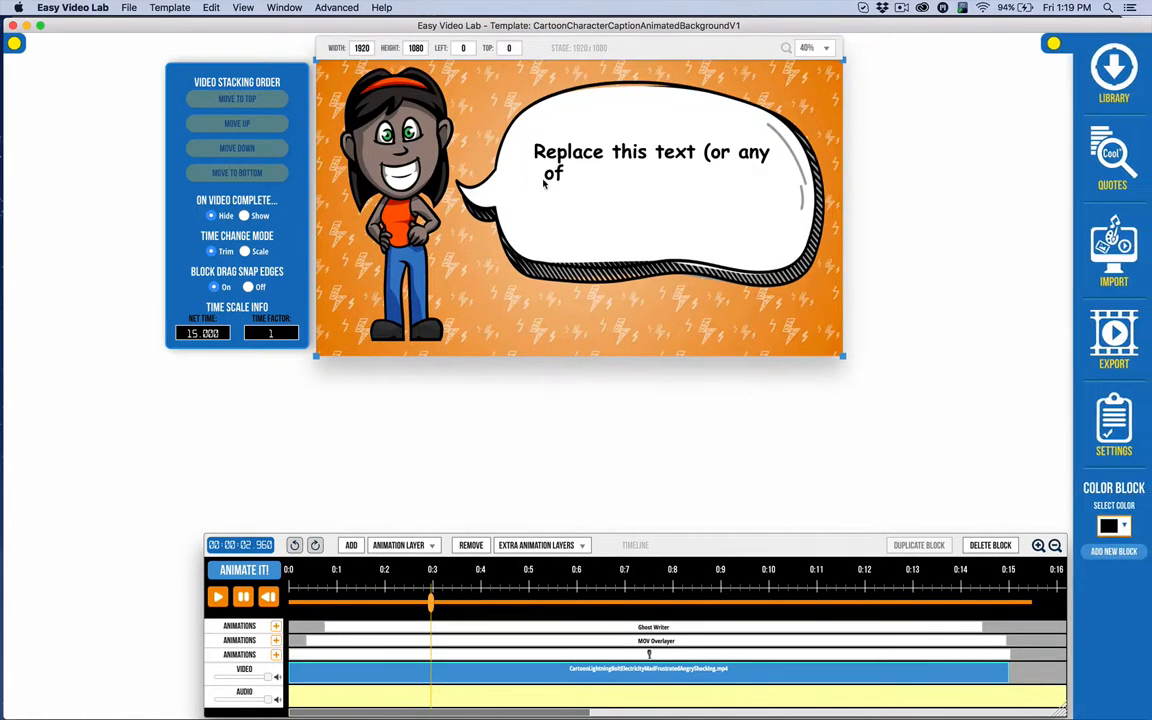
left_click(15, 45)
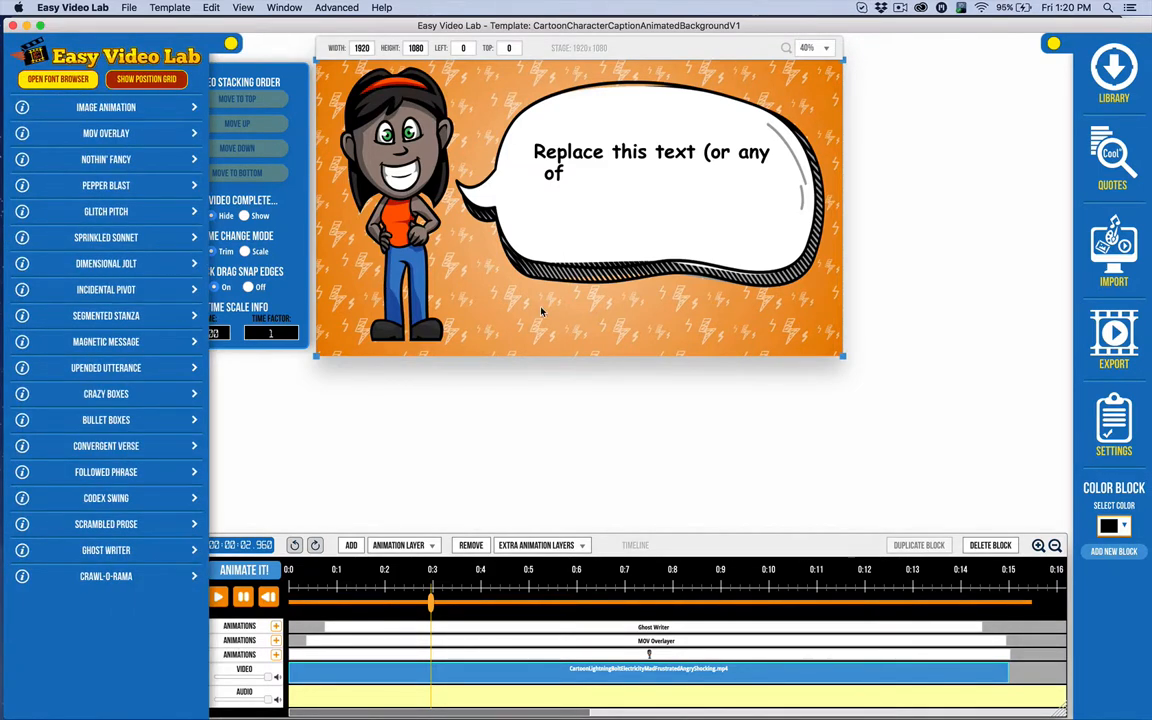
left_click(572, 168)
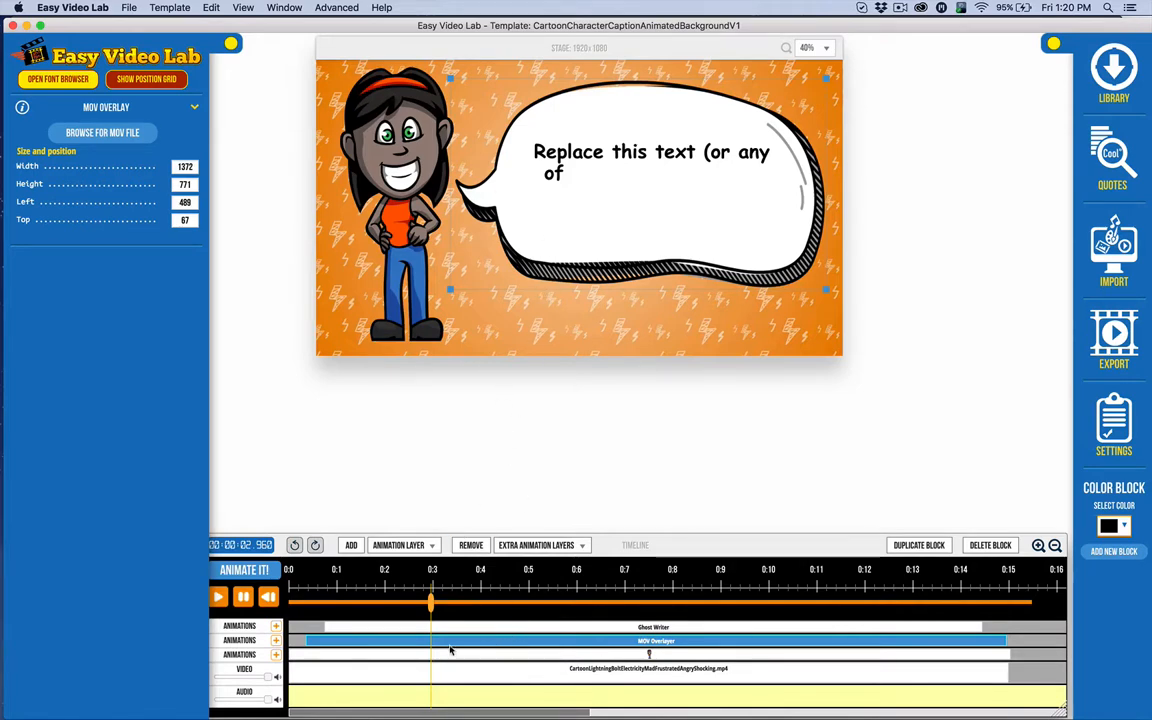
Replay the preview and select the Ghost Writer caption block (Comic Sans MS Bold, size 70).
left_click(594, 670)
left_click(357, 656)
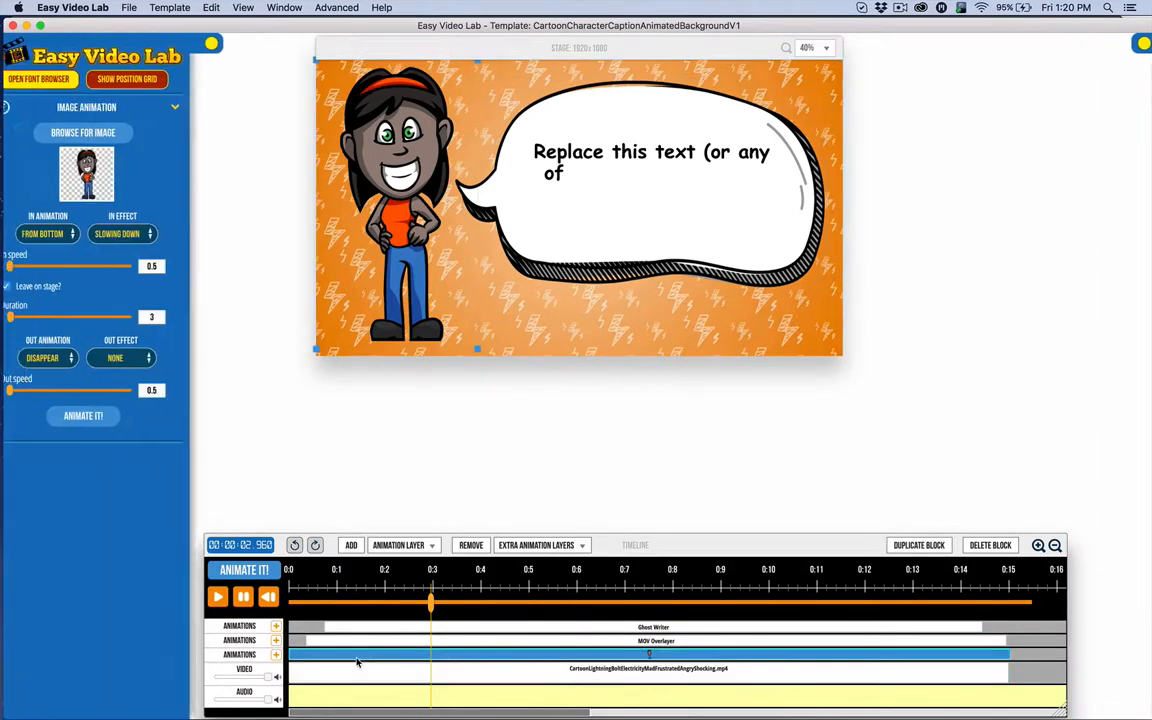
left_click(480, 641)
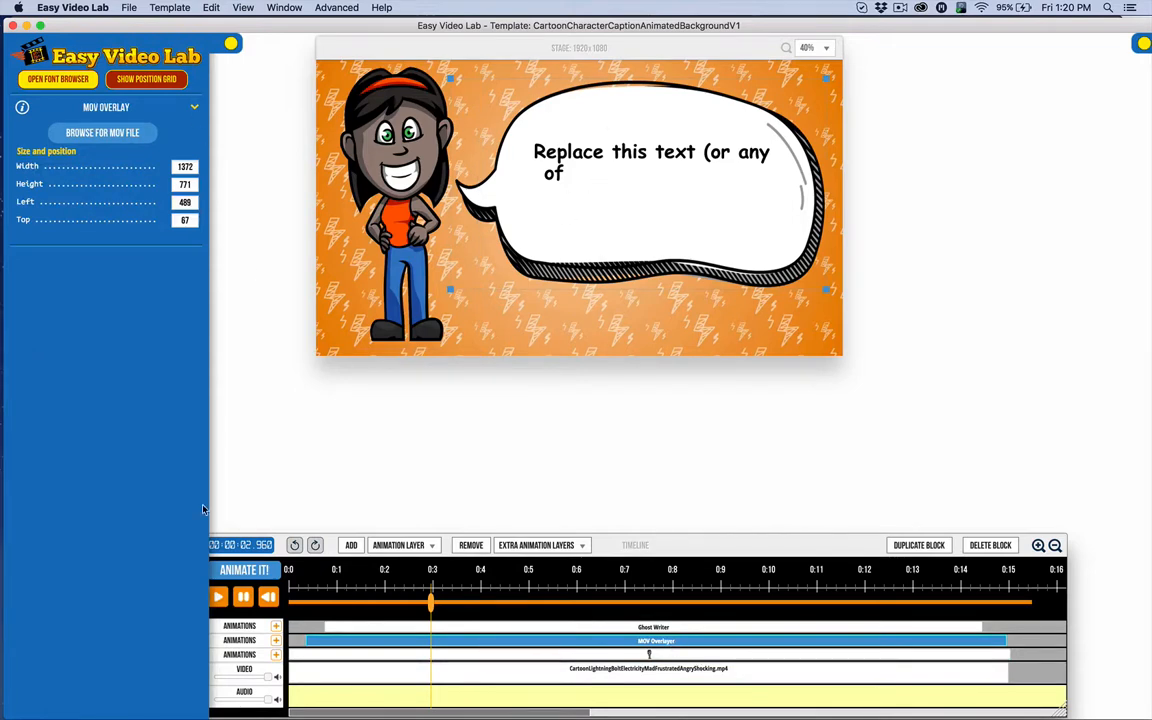
left_click(269, 597)
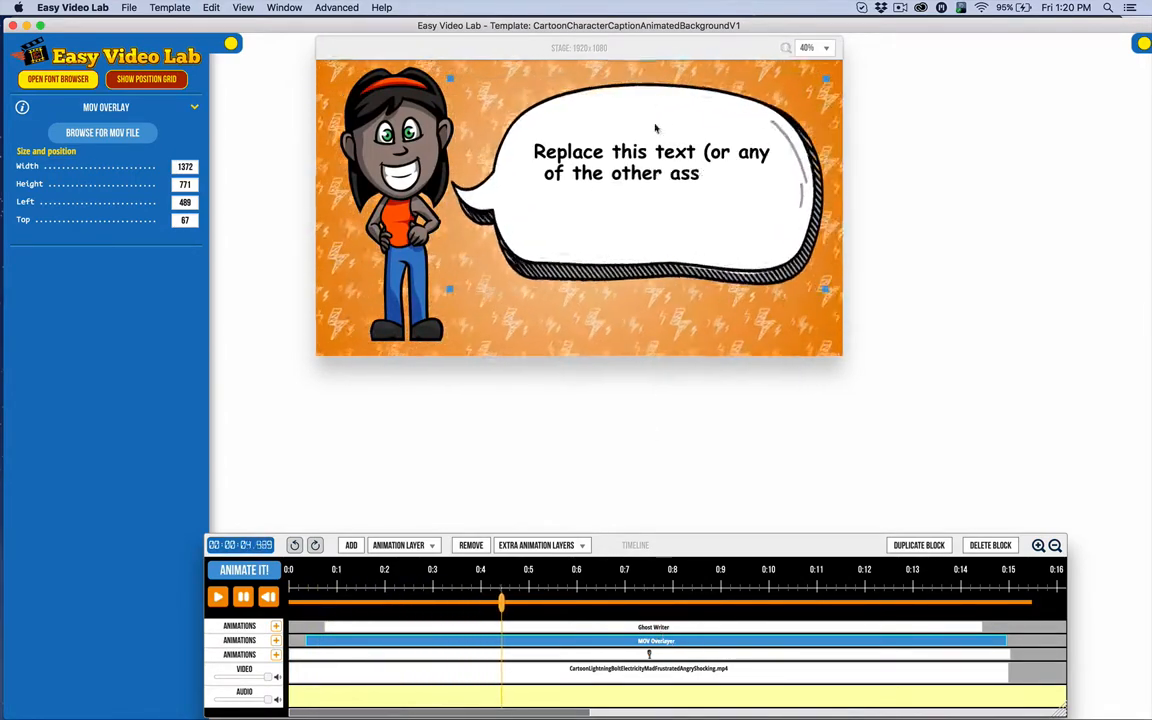
left_click(588, 626)
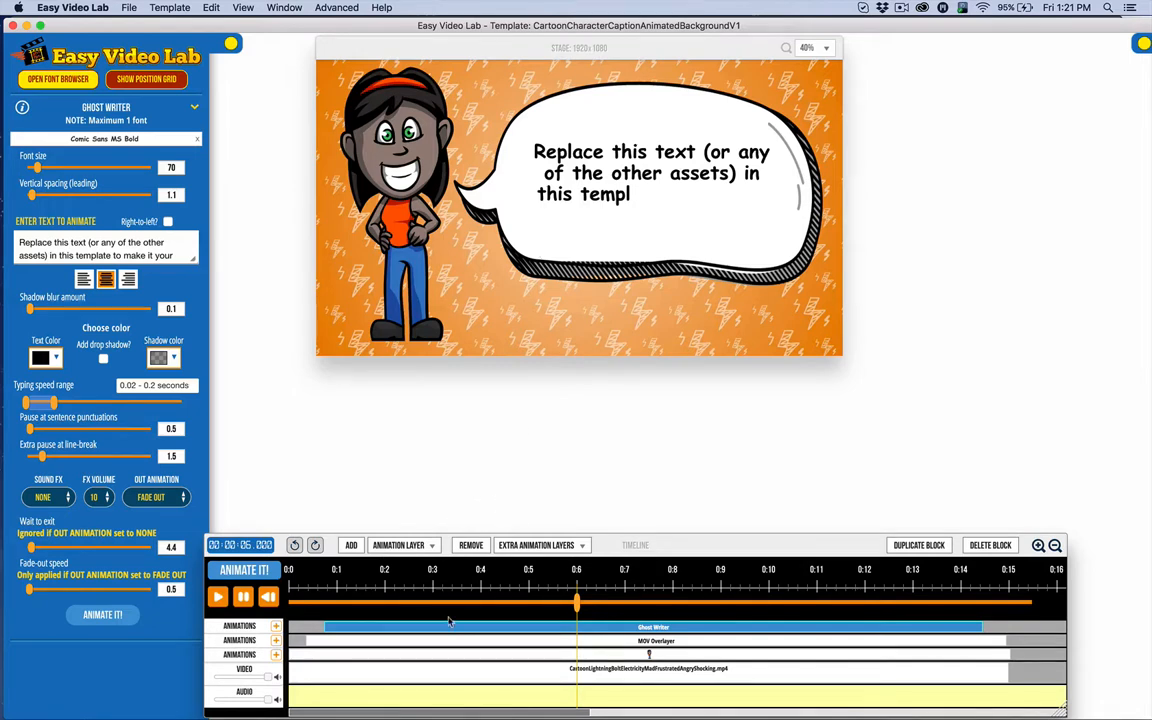
Replace the caption with 'Are you frustrated with not meeting your weight goals?' and animate it.
triple_click(174, 263)
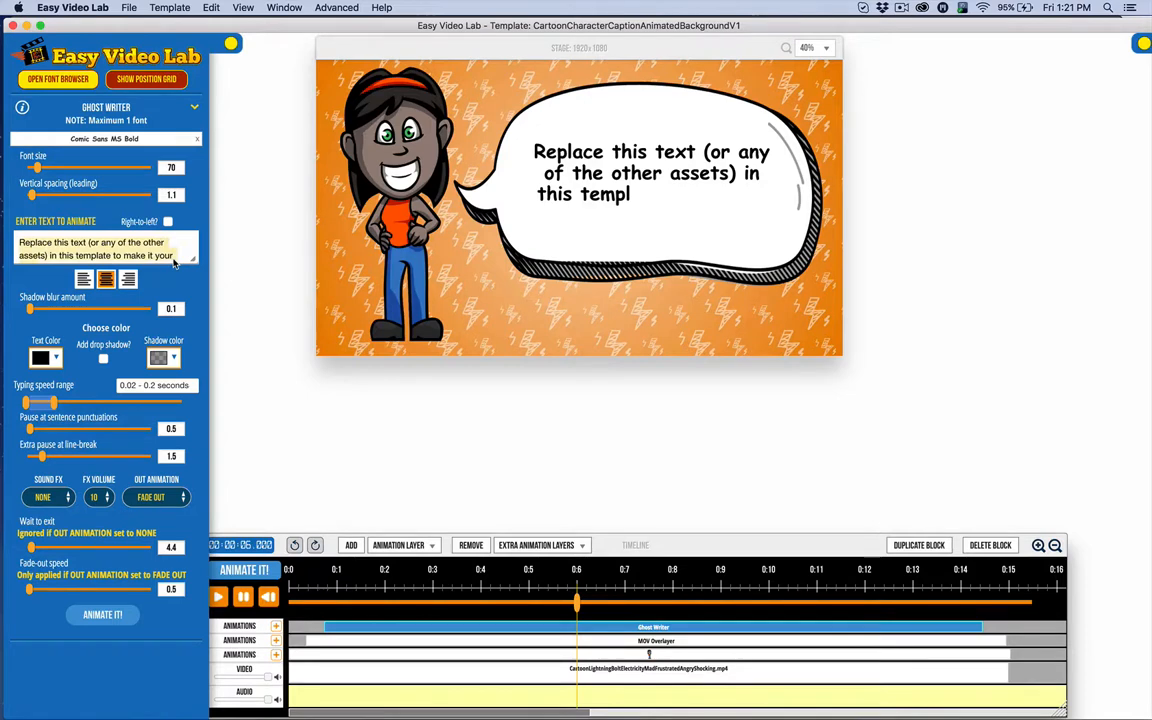
type("Are ")
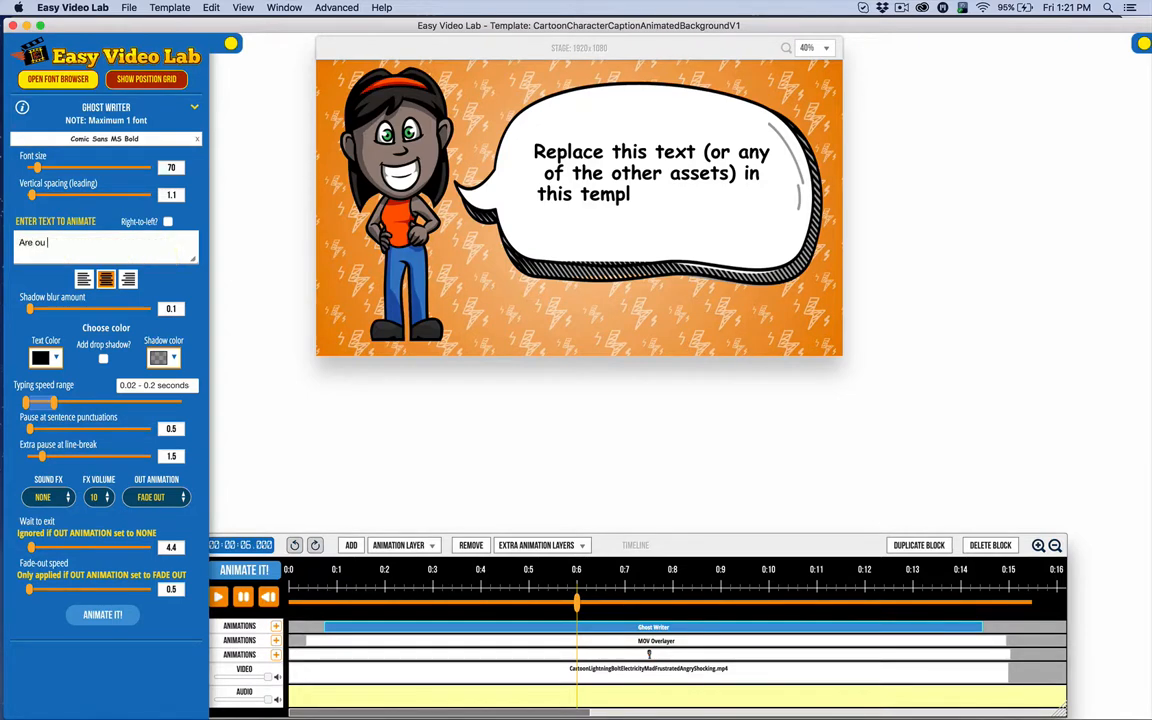
type("ou")
key("BackSpace")
key("BackSpace")
type("you frustrated with not meeting your")
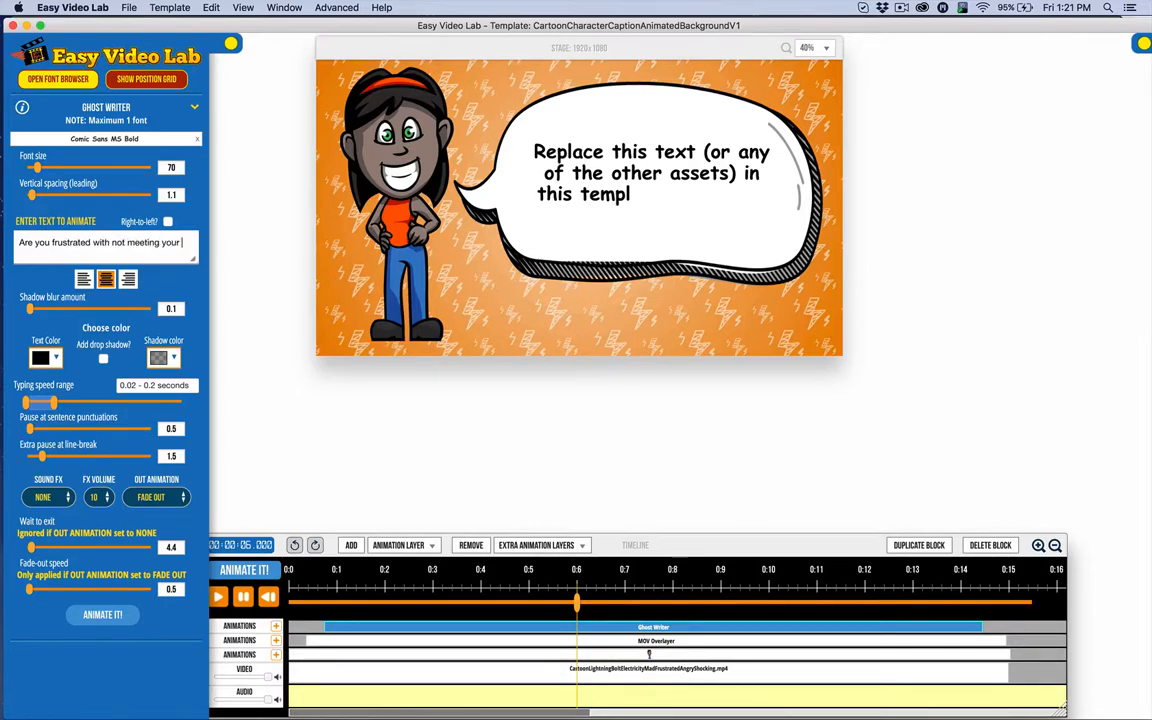
type(" weight goals?")
left_click(103, 616)
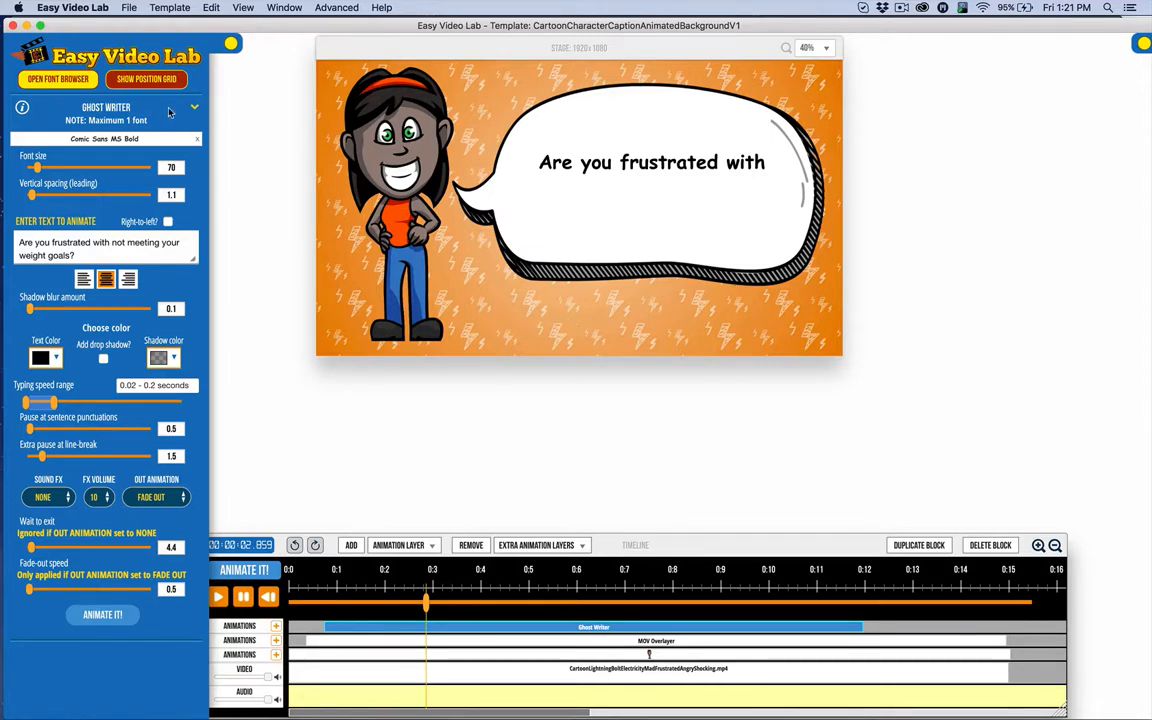
Load the red-haired woman pose from AAA Cartoon Templates > Cartoon Character Poses as the character image.
left_click(553, 654)
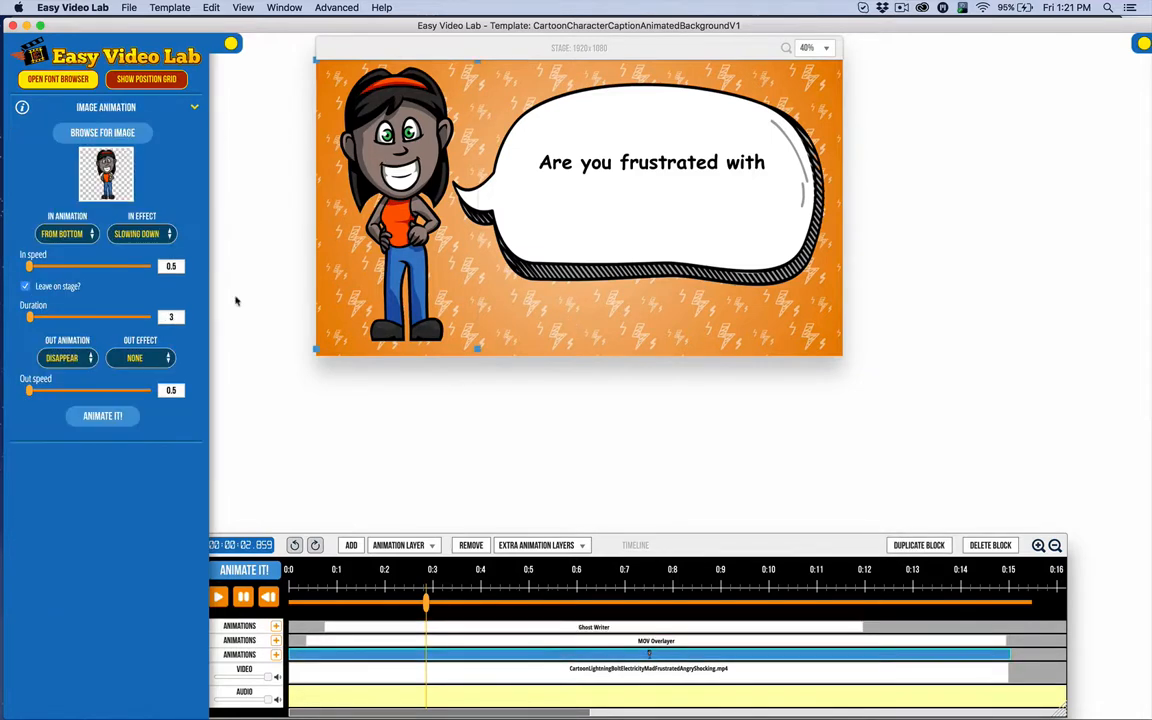
left_click(91, 139)
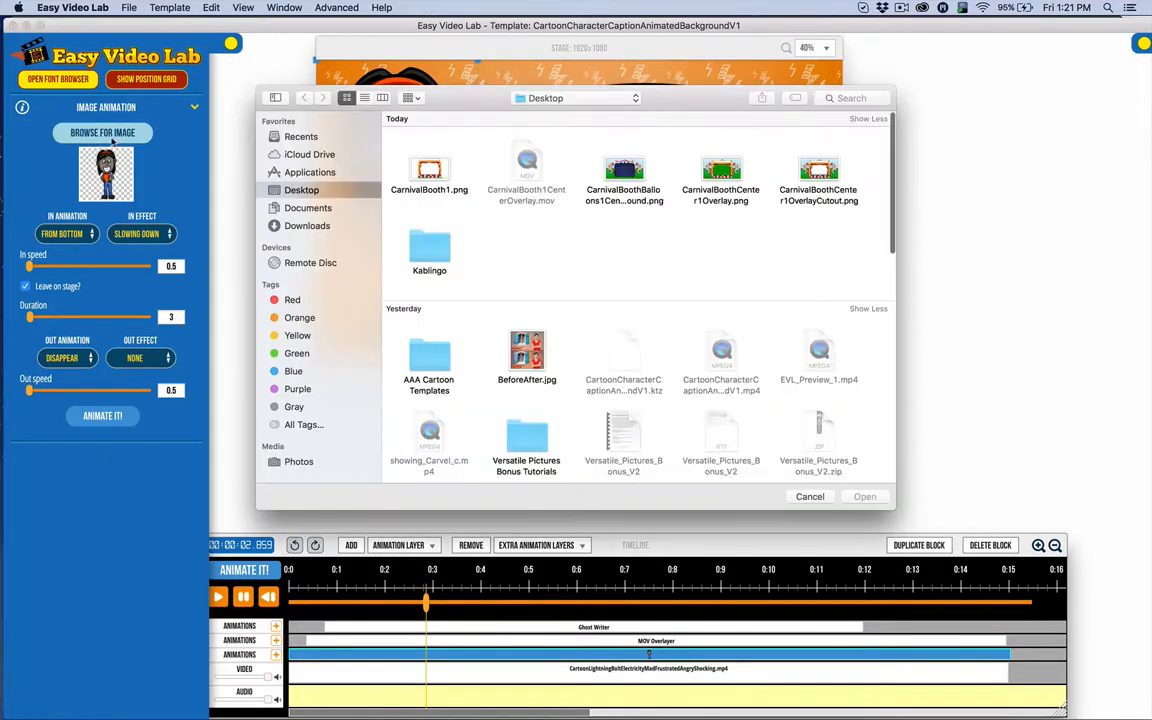
left_click(431, 357)
double_click(431, 357)
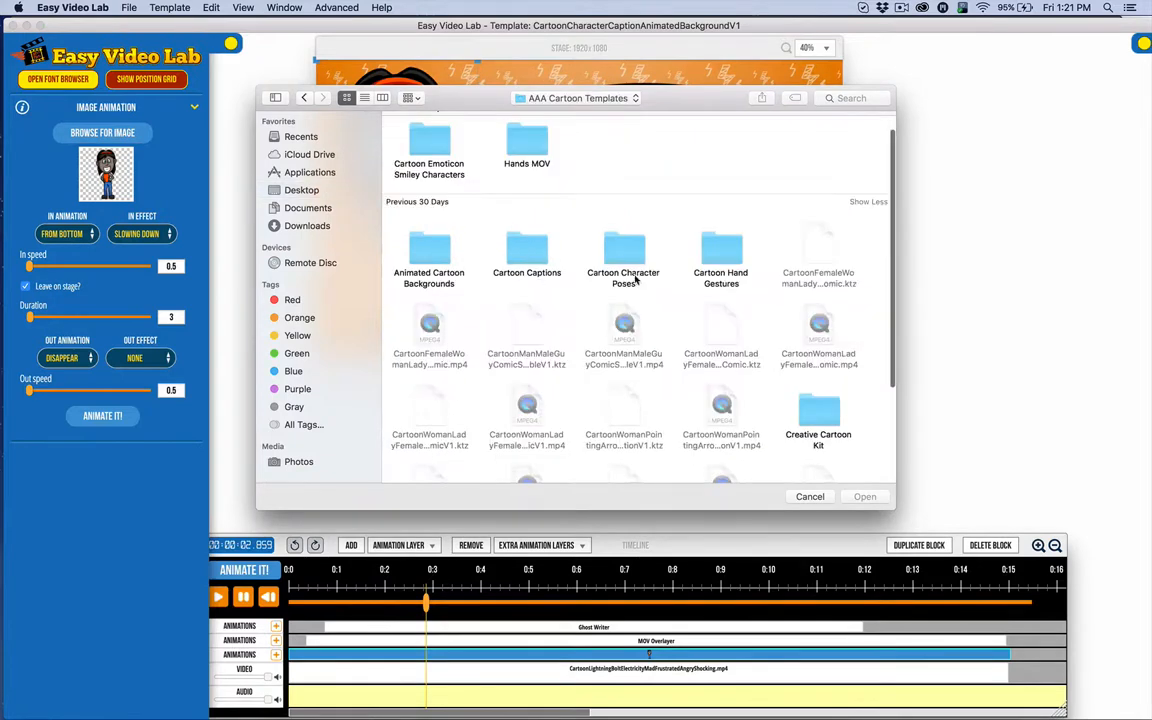
double_click(615, 252)
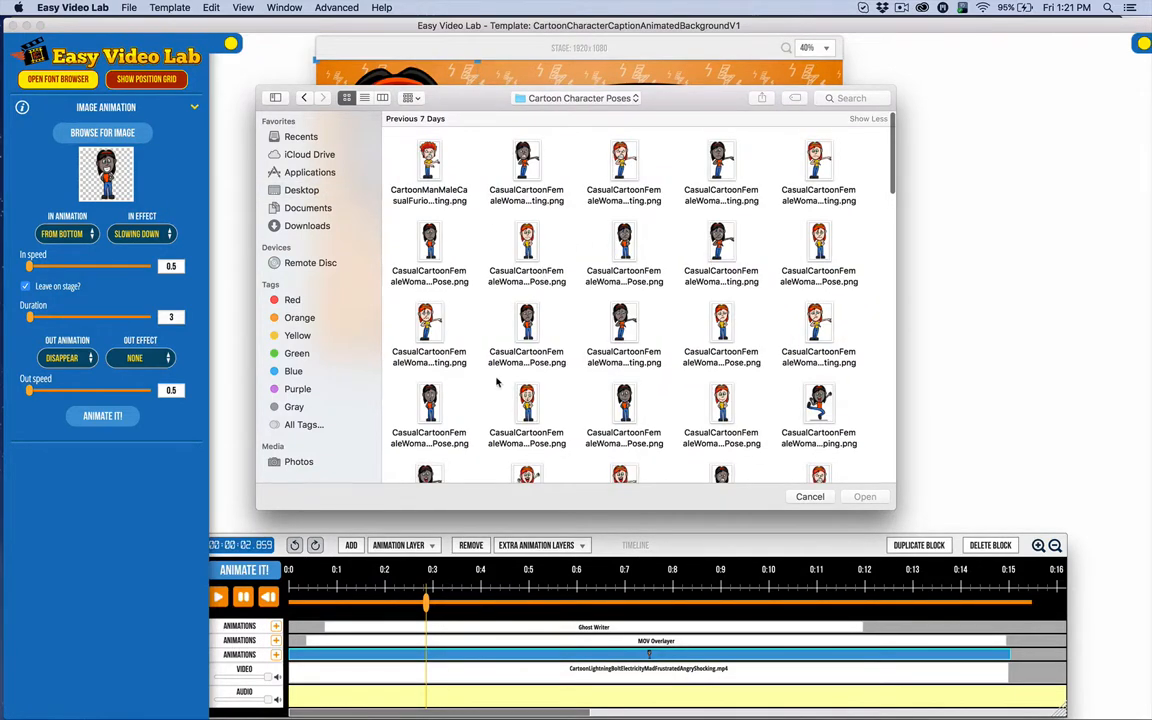
left_click(529, 265)
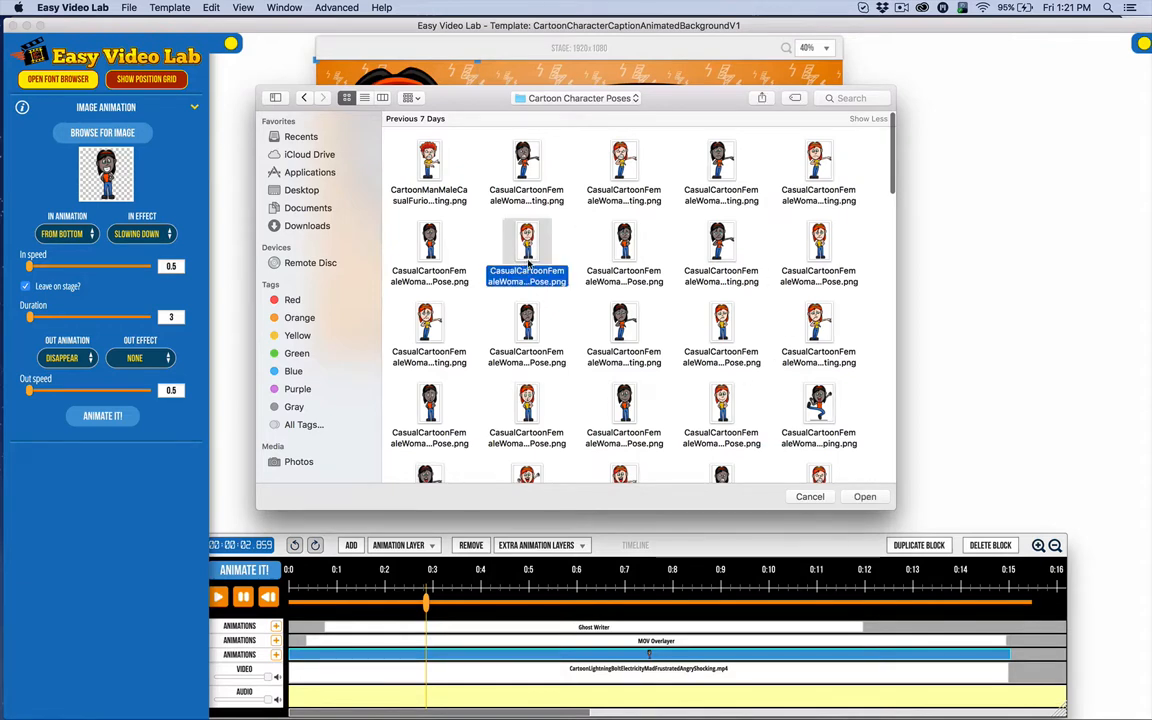
left_click(862, 496)
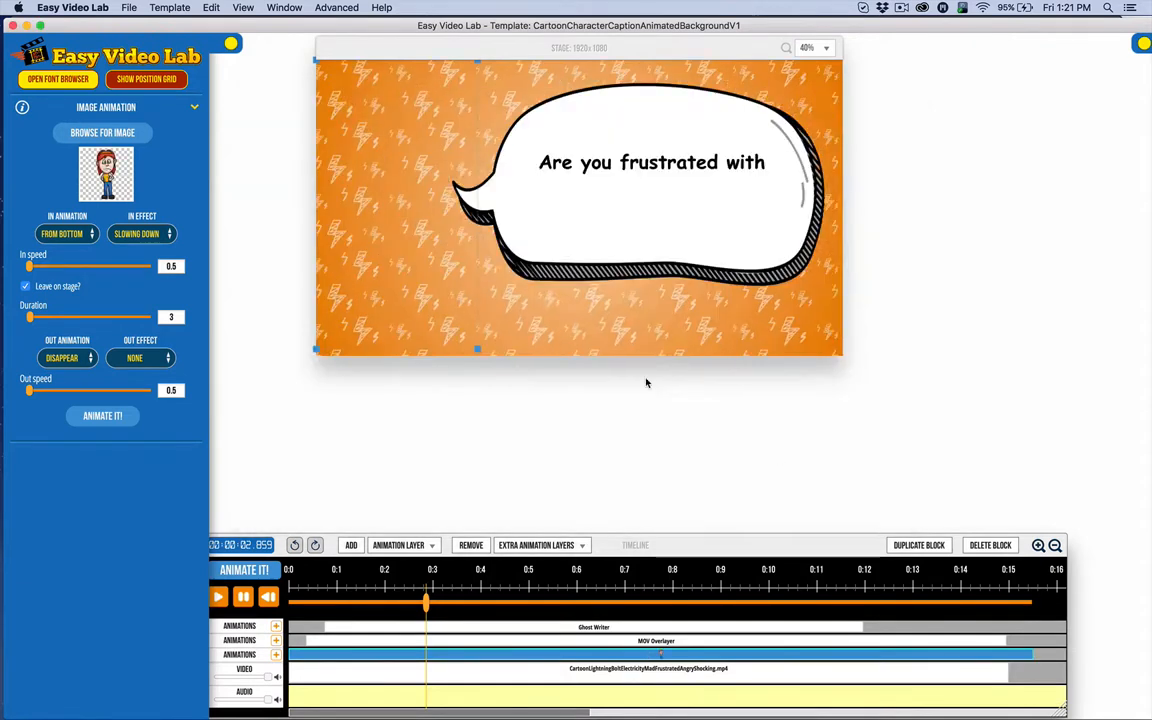
Replay the animation with the red-haired character, then reopen the media Library search.
left_click(262, 596)
left_click(220, 597)
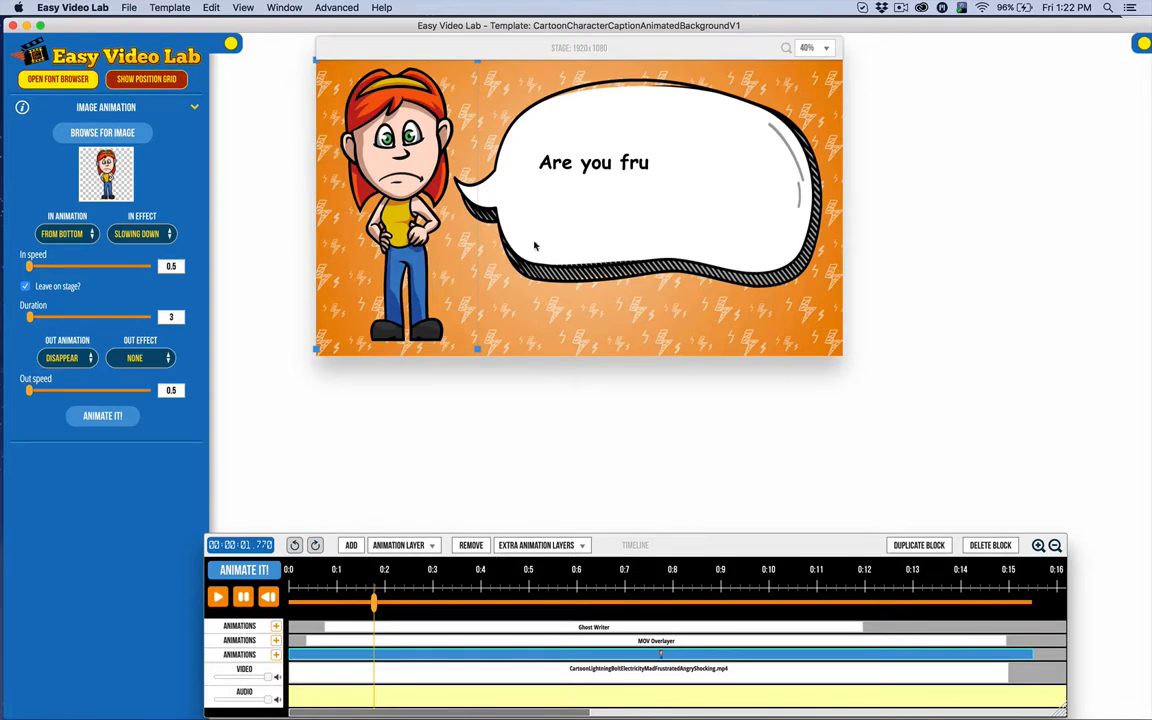
mouse_move(1052, 78)
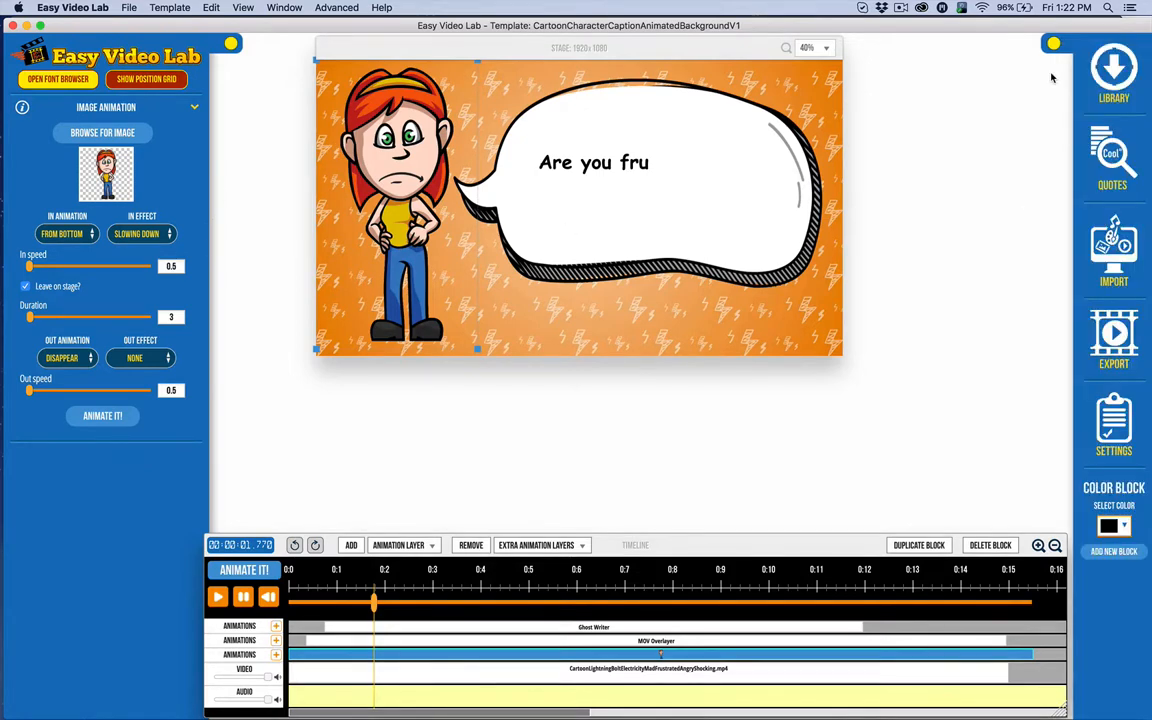
left_click(1113, 70)
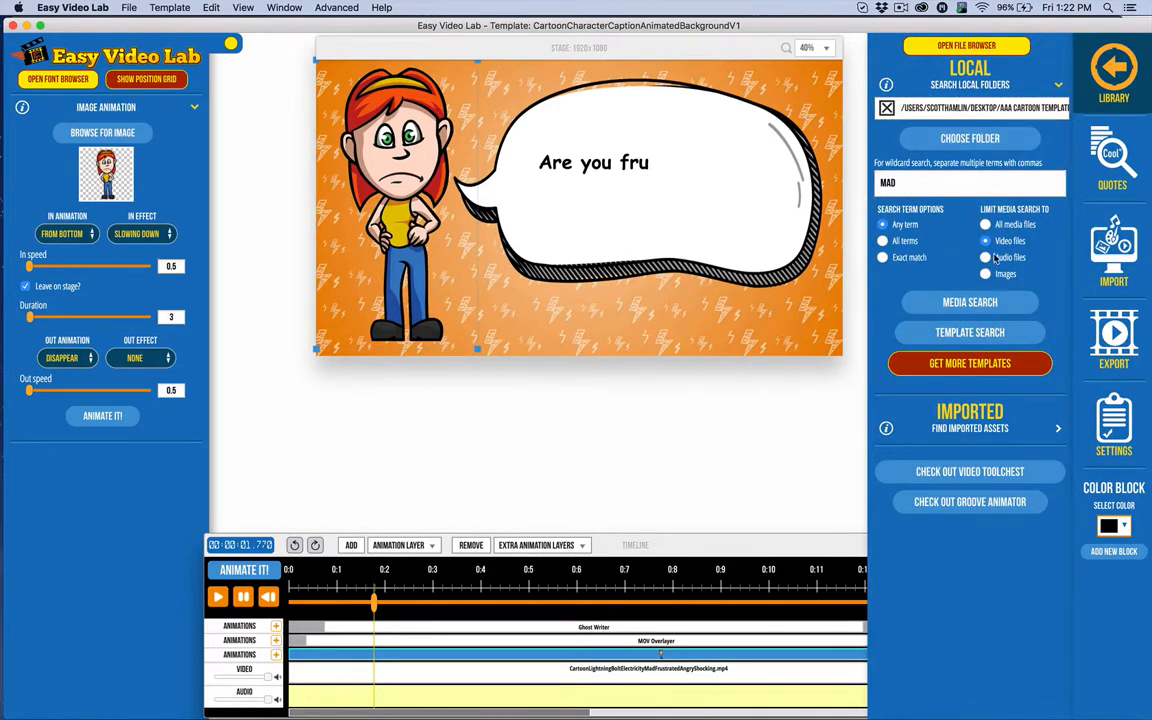
Search library images for 'MAD' and set the angry dark-haired woman as the character image.
left_click(986, 274)
left_click(972, 301)
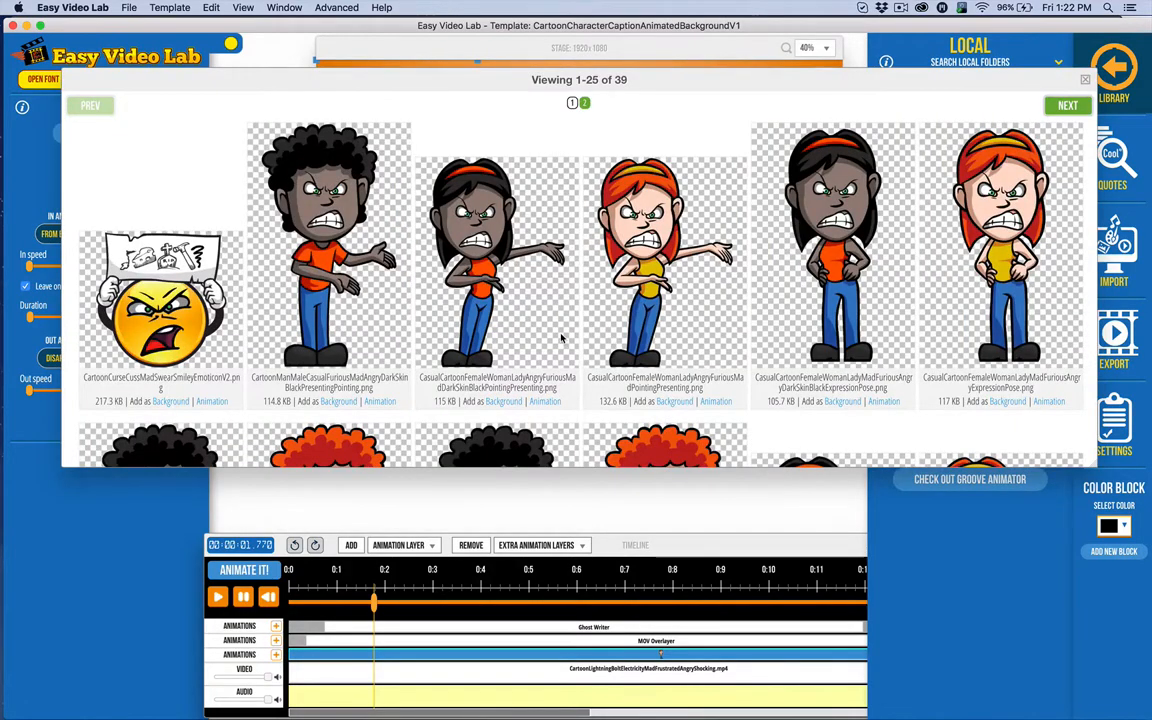
scroll(562, 338, "down", 5)
scroll(700, 350, "up", 5)
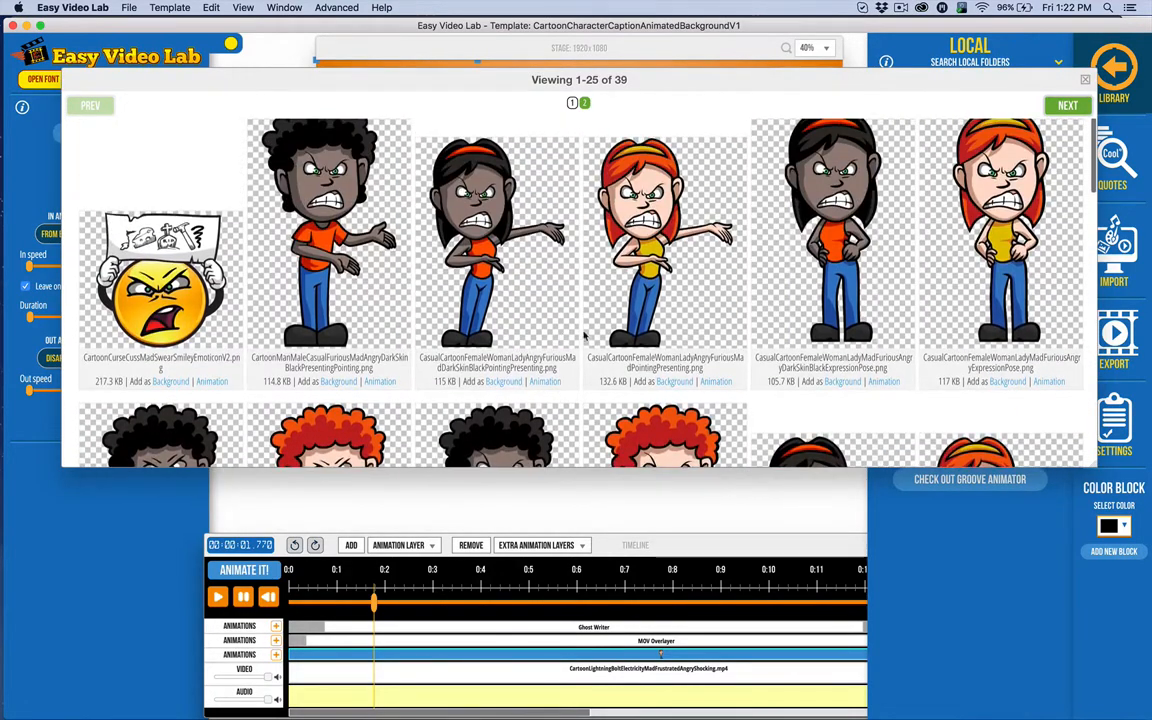
left_click(889, 381)
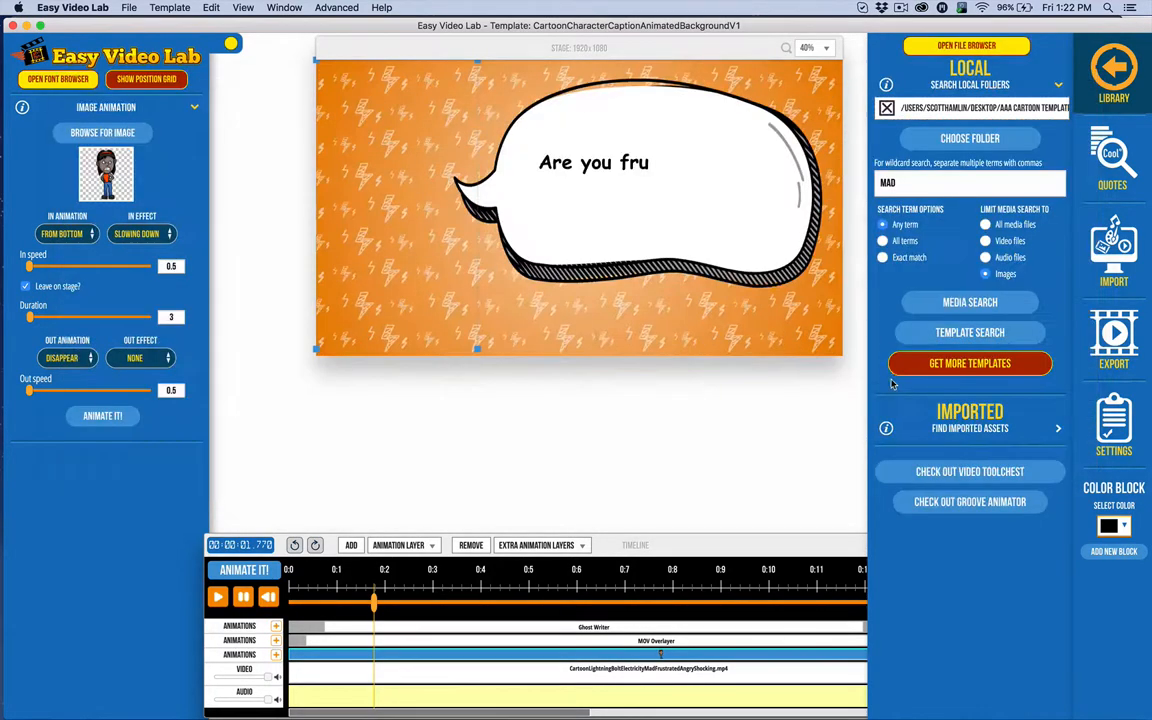
Replay the preview, then try another angry character from the 'MAD' image results.
left_click(264, 597)
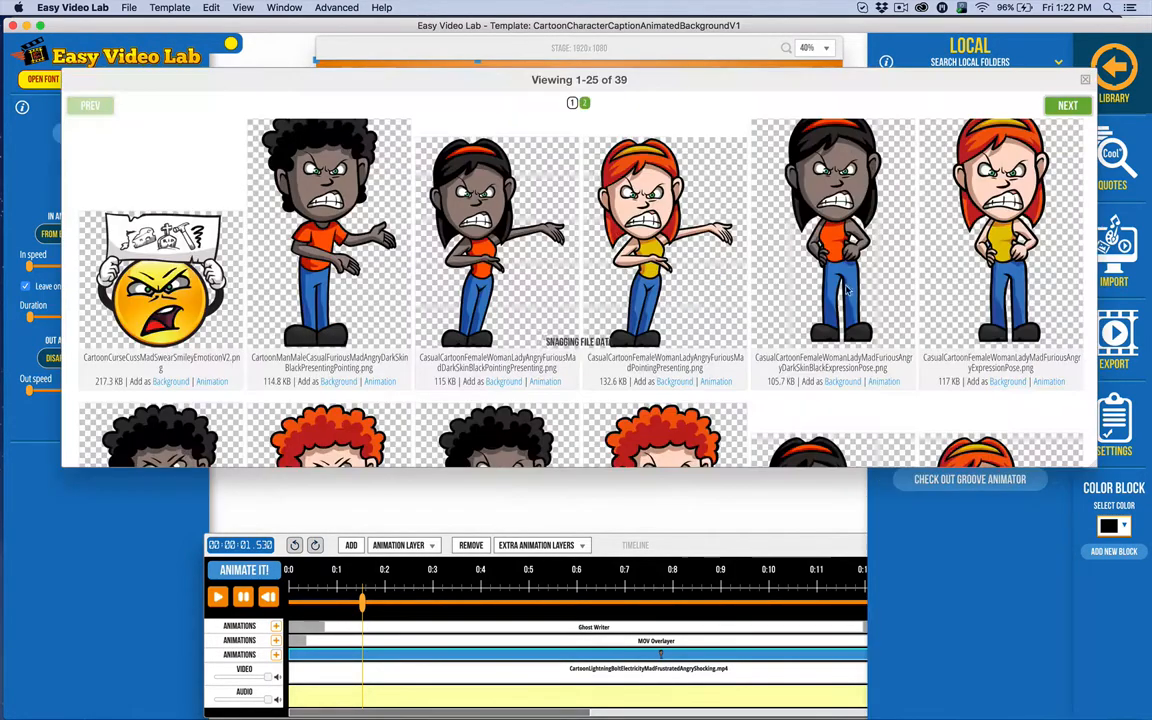
left_click(969, 302)
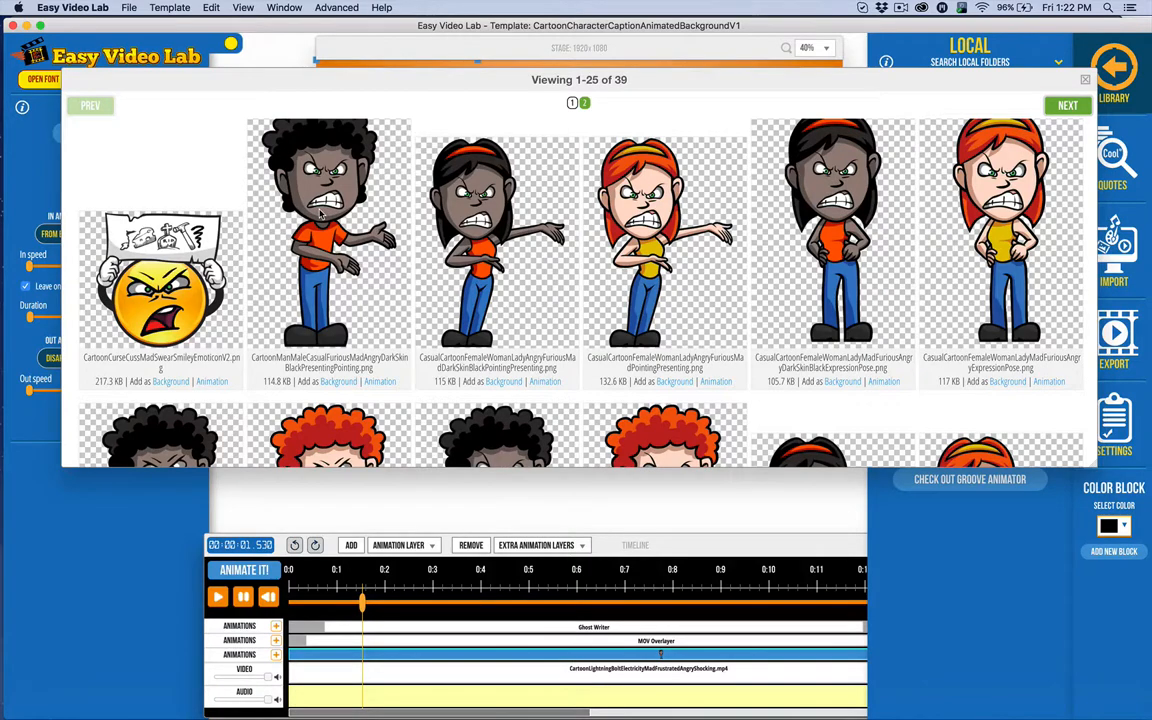
left_click(380, 386)
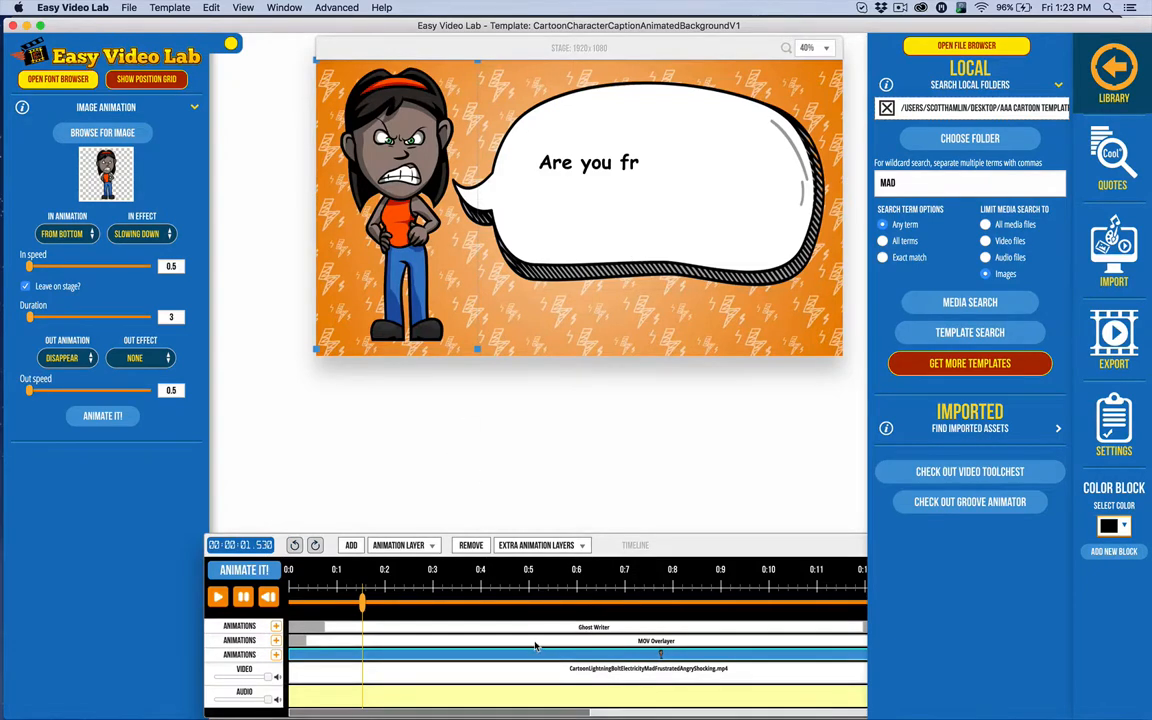
Delete the MOV Overlayer speech-bubble block and add an empty block in its emptied row.
left_click(540, 641)
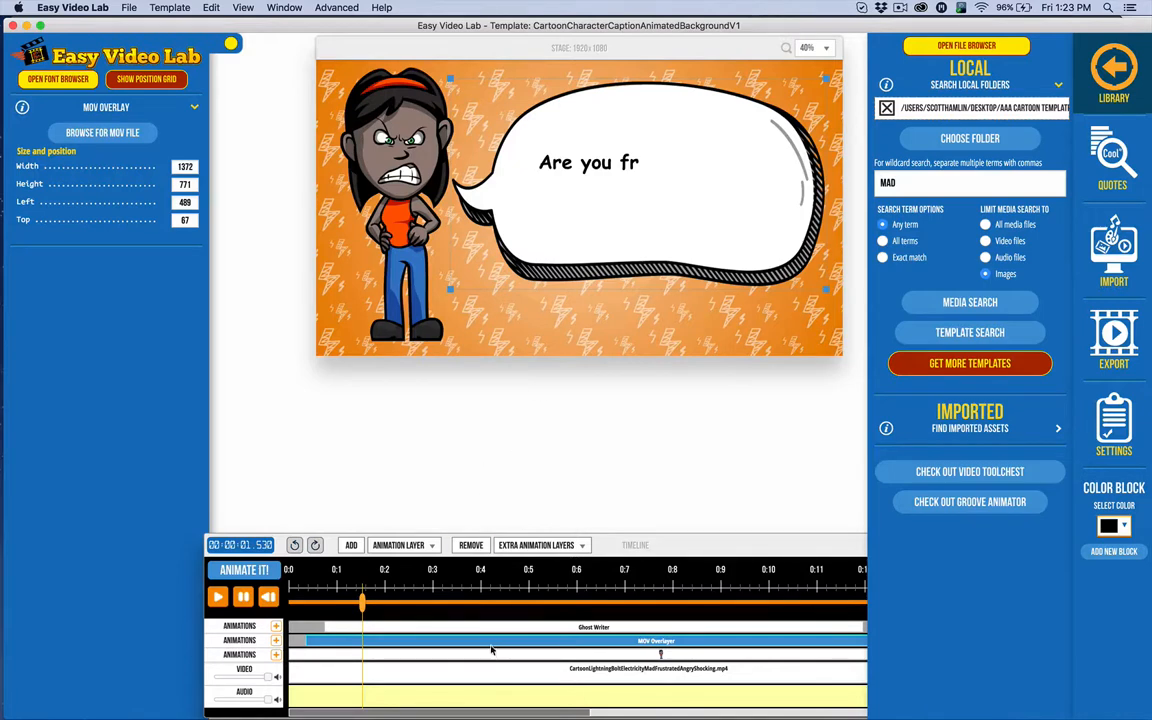
left_click(803, 548)
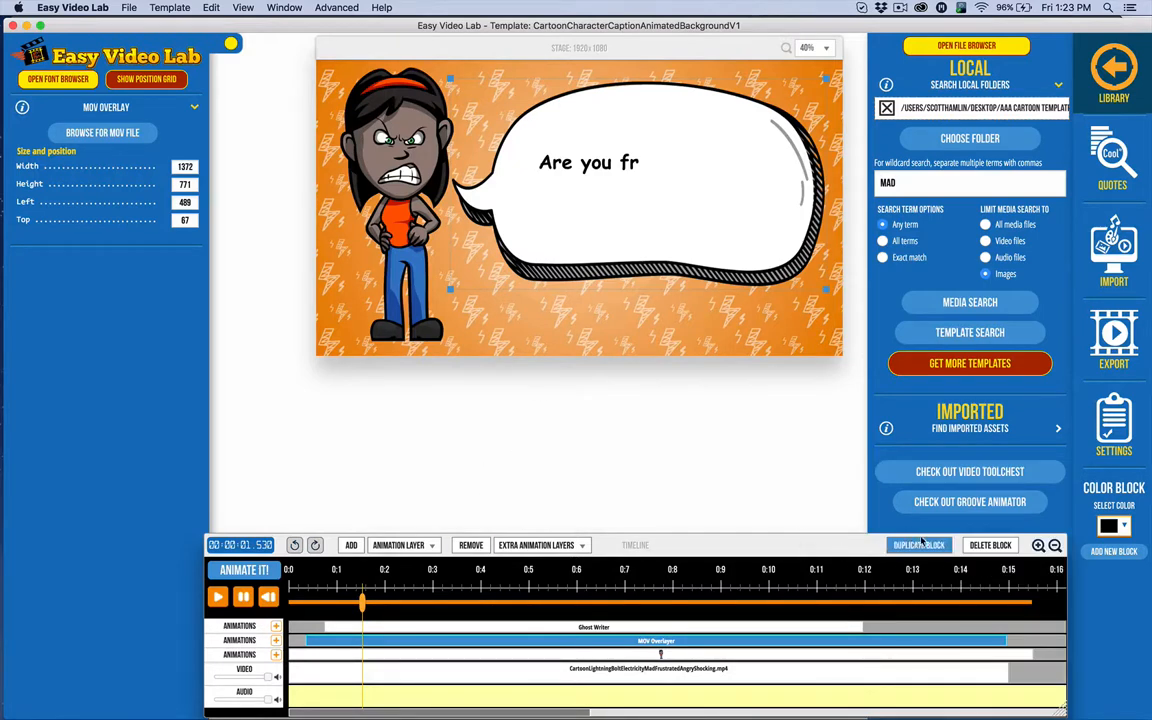
left_click(990, 545)
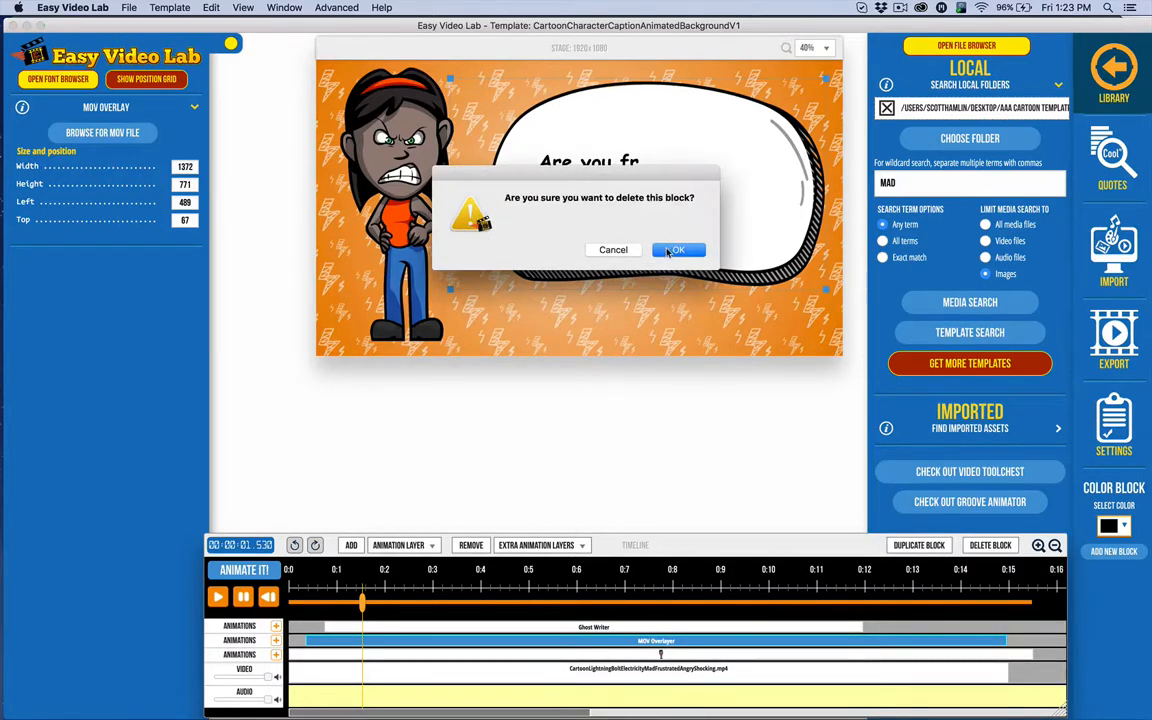
left_click(669, 251)
left_click(325, 603)
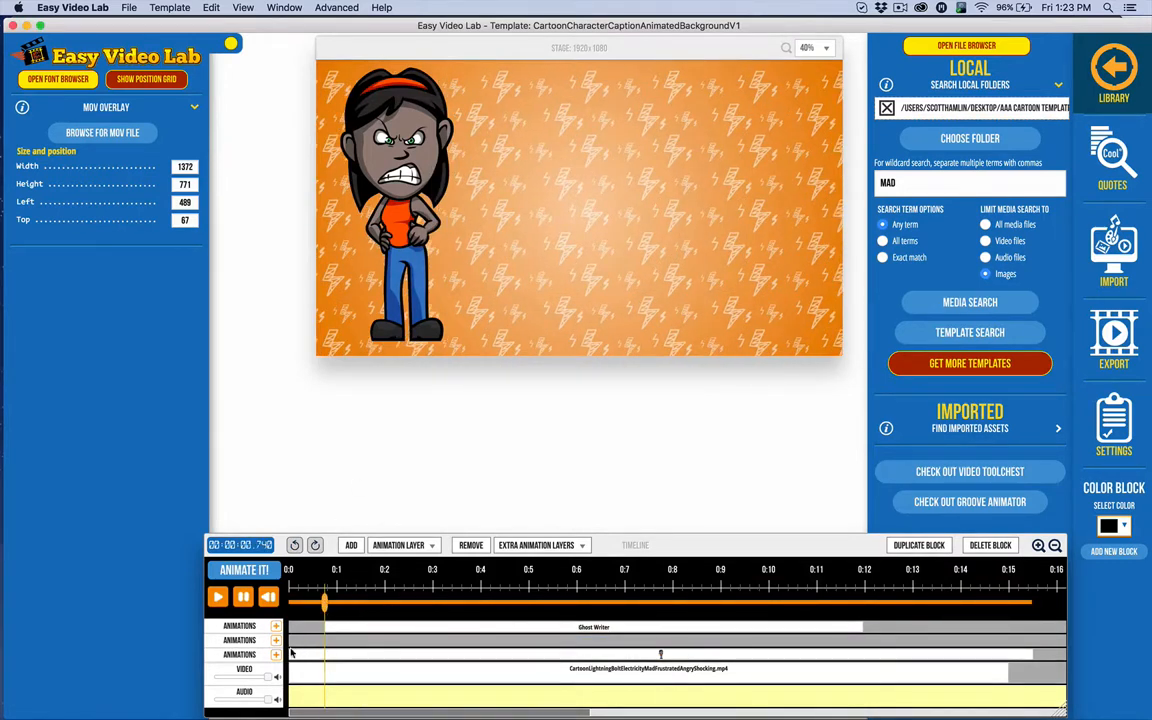
left_click(340, 640)
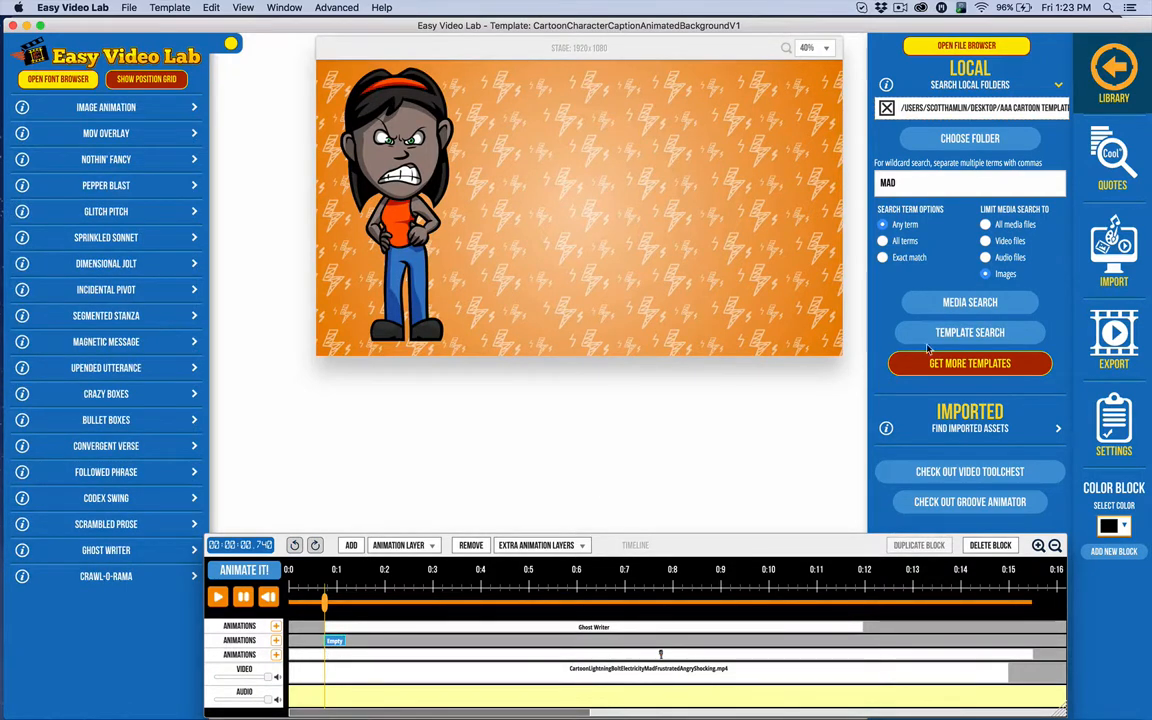
Search the library's video files for 'BUBBLE'.
left_click(988, 240)
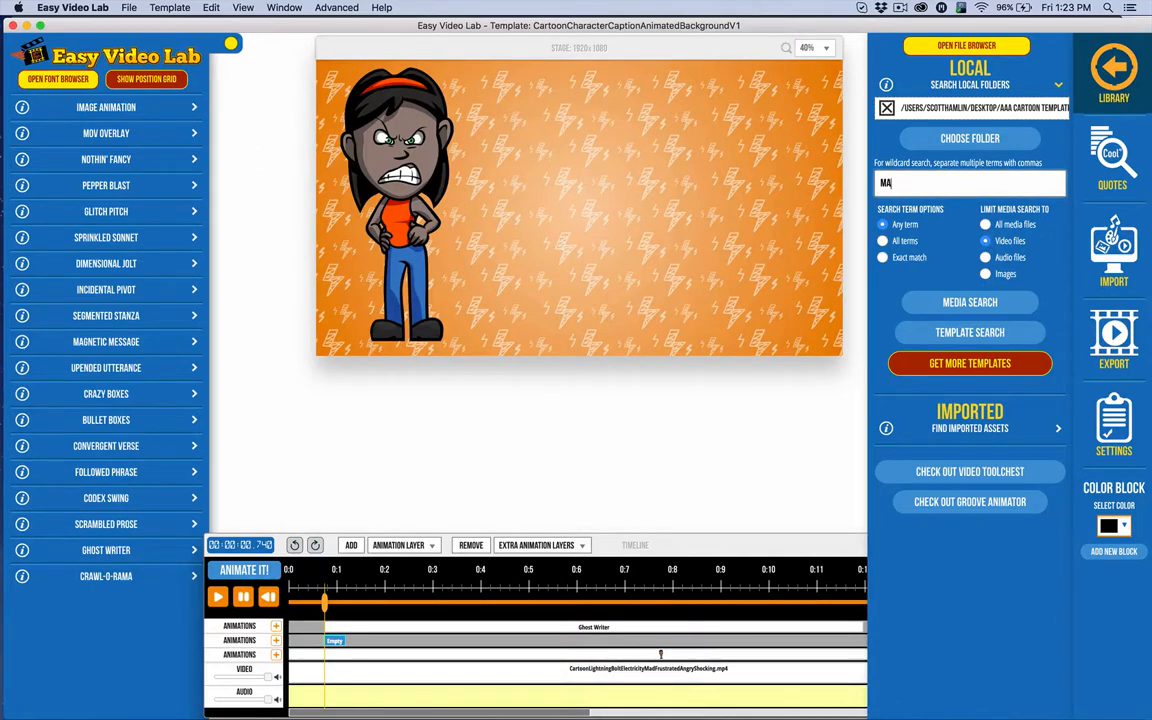
key("BackSpace")
key("BackSpace")
type("BUBBLE")
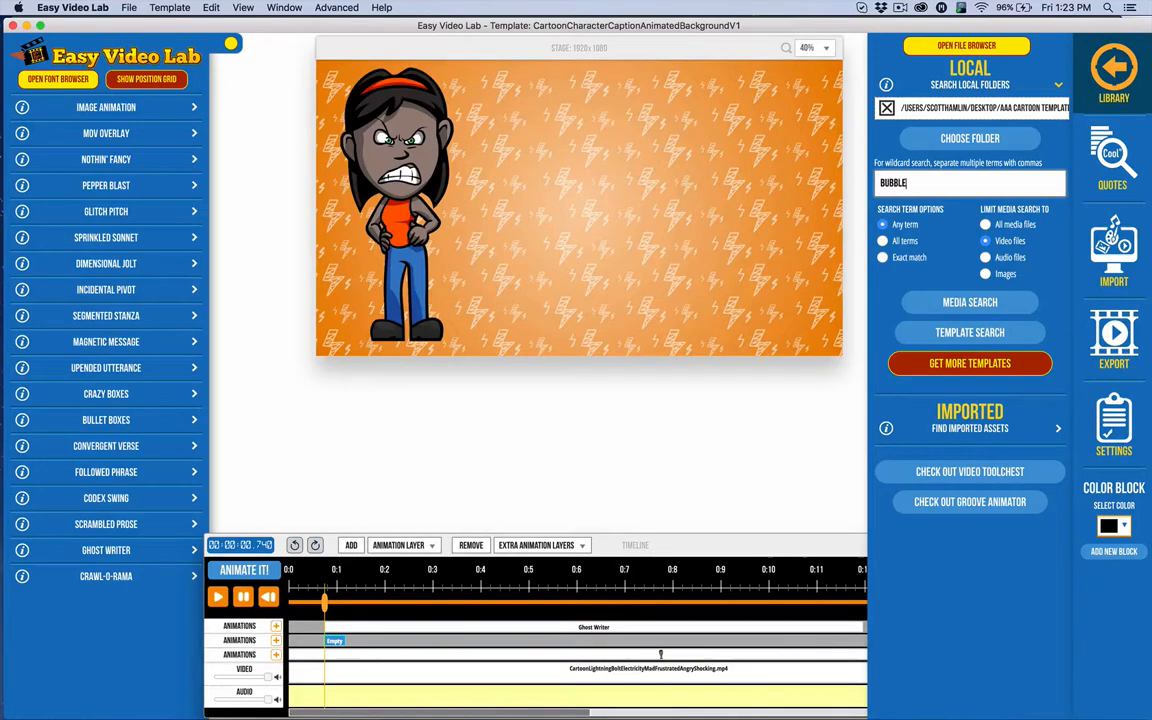
left_click(936, 304)
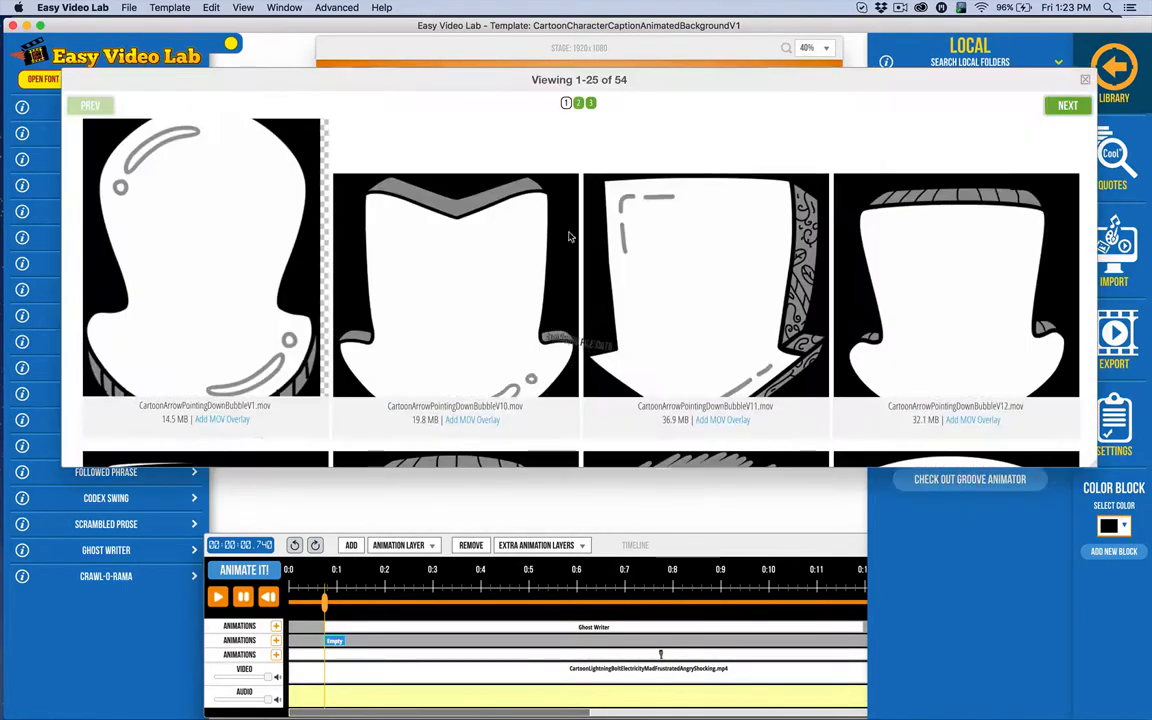
Browse the bubble results across pages 1 and 2, previewing the WideOvalWiggleShaded bubble.
scroll(424, 224, "down", 10)
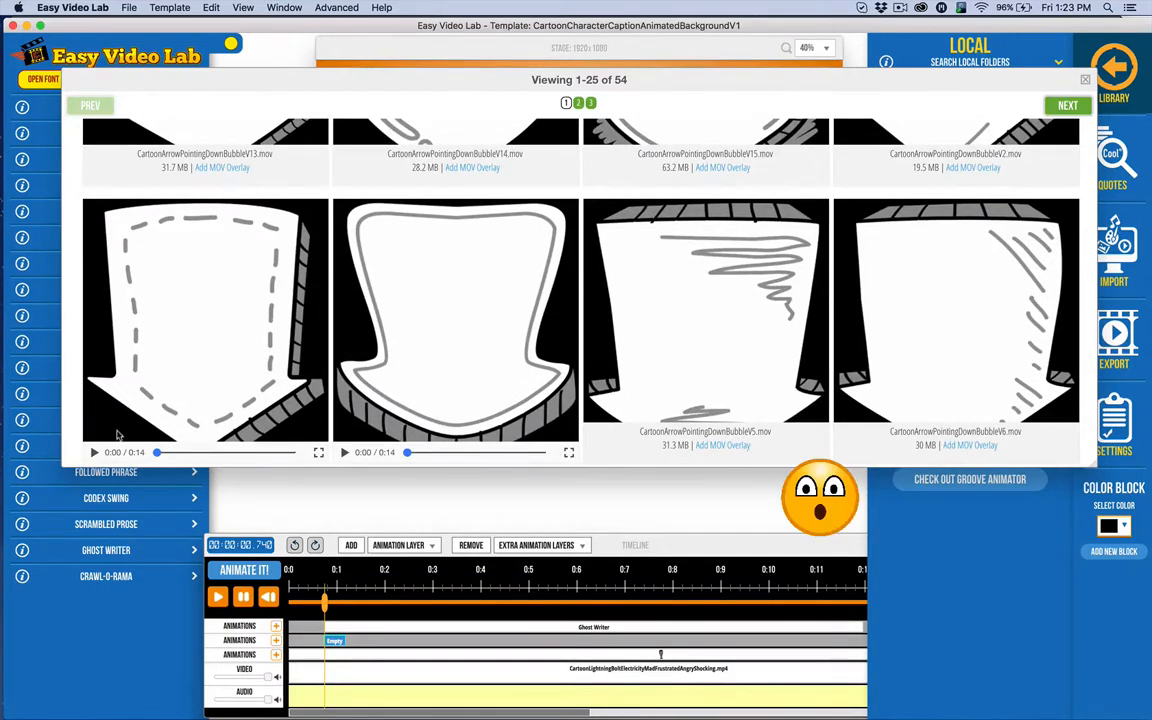
scroll(386, 347, "down", 2)
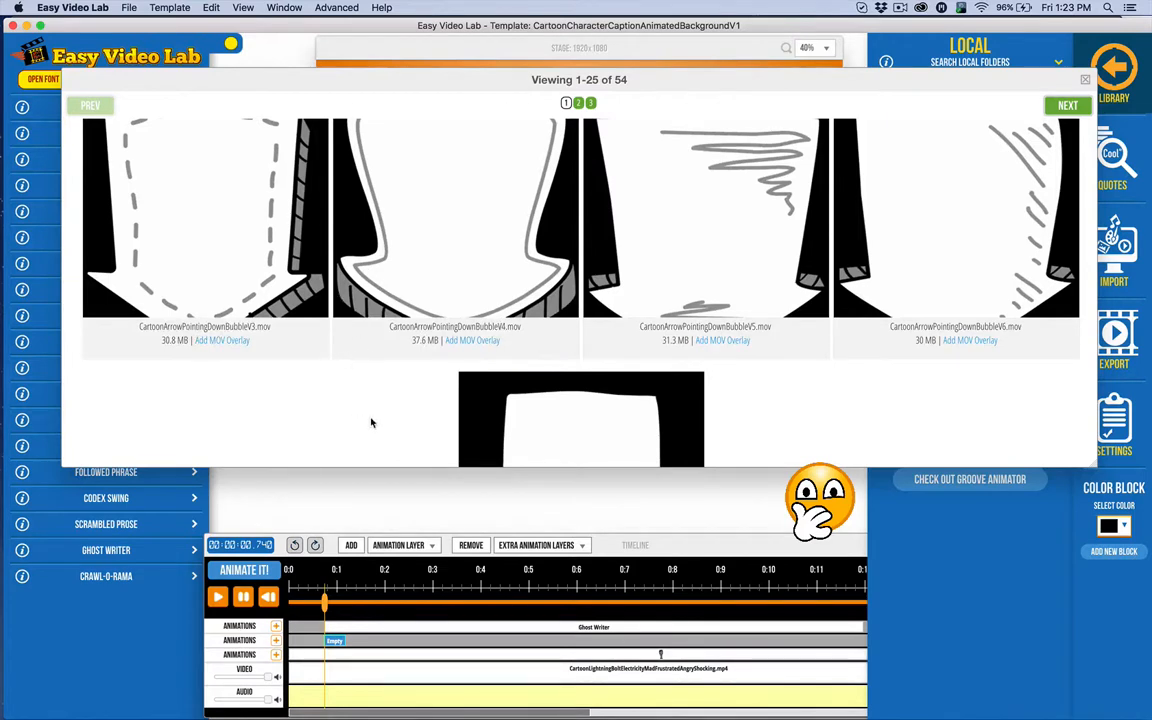
scroll(385, 330, "down", 3)
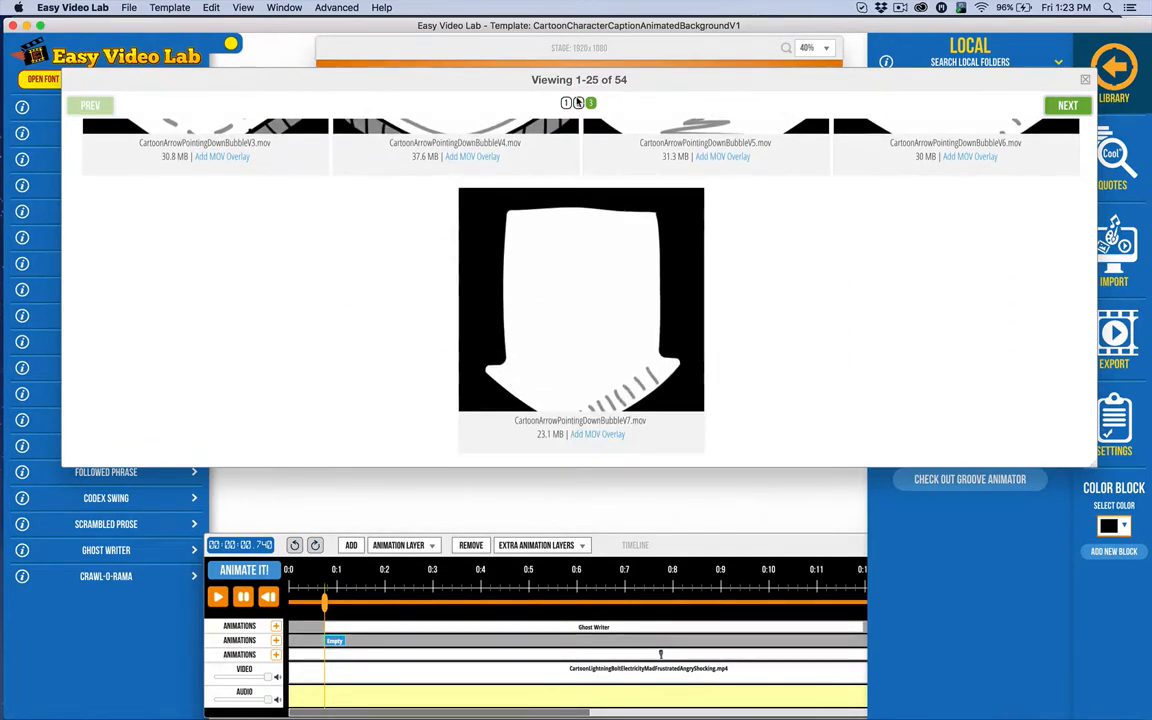
left_click(579, 103)
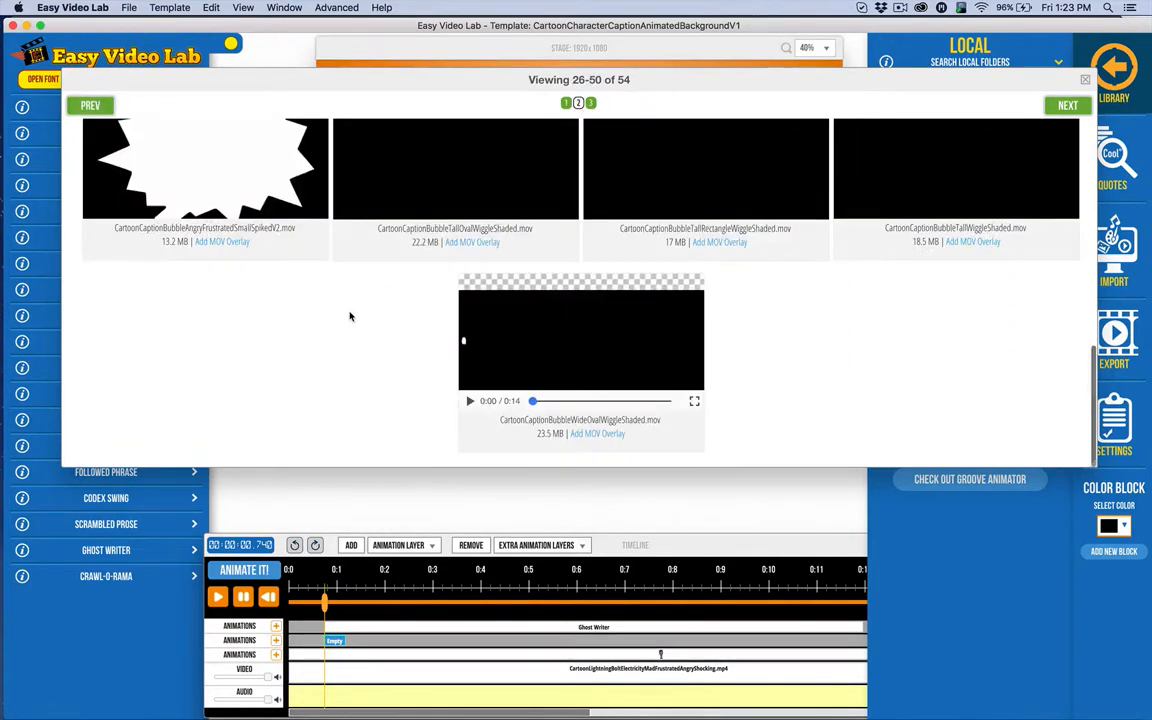
left_click(470, 401)
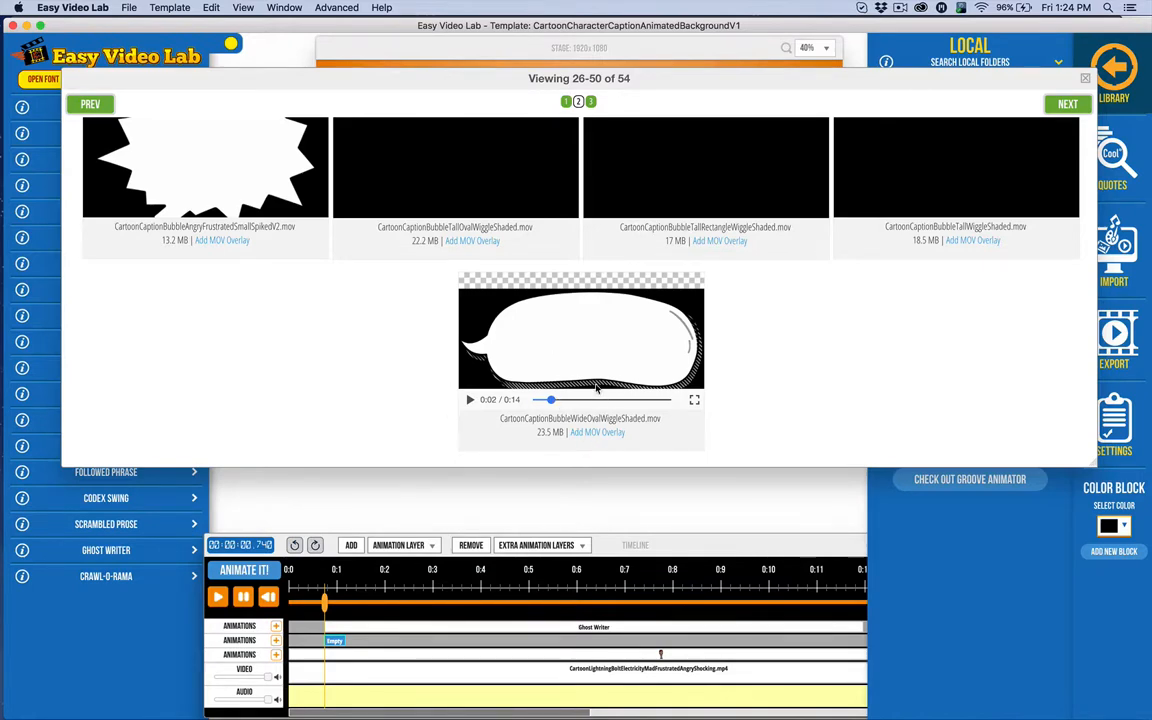
scroll(580, 365, "up", 10)
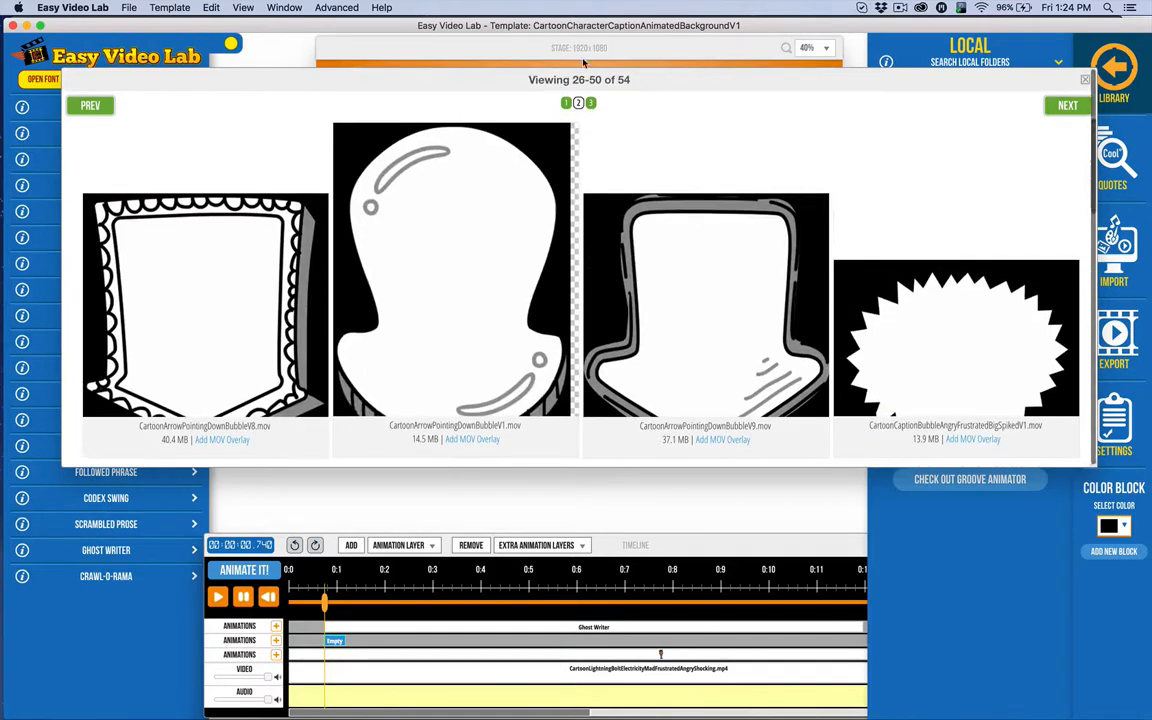
left_click(565, 103)
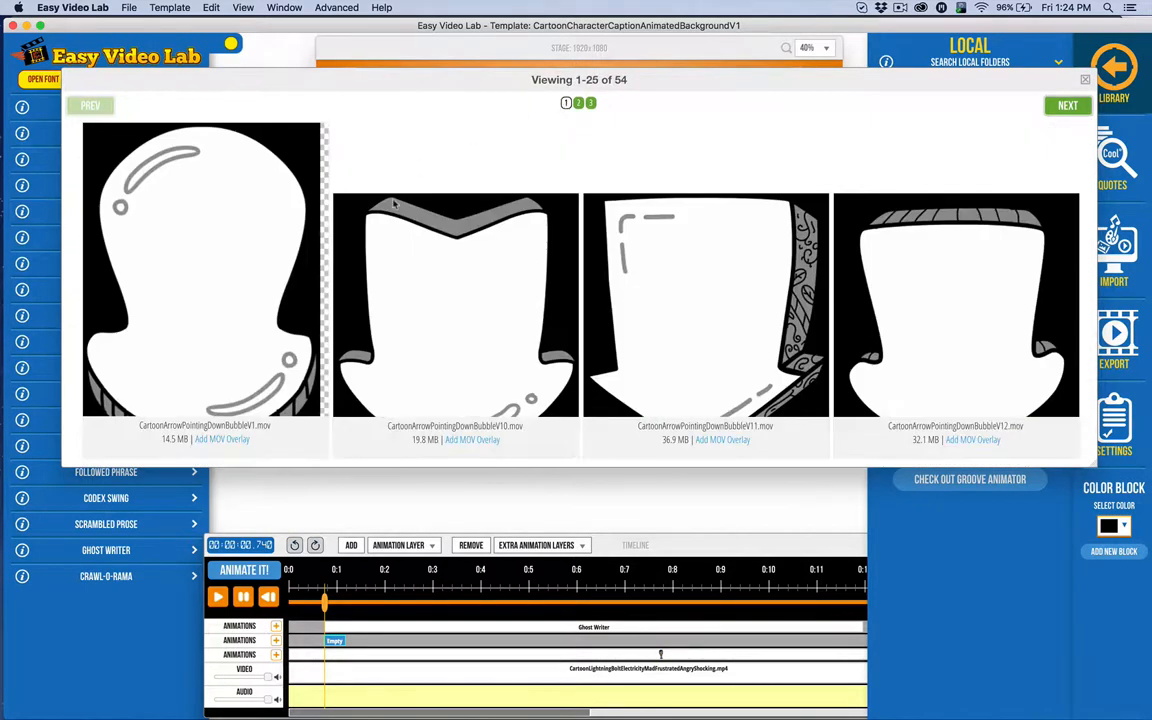
left_click(578, 103)
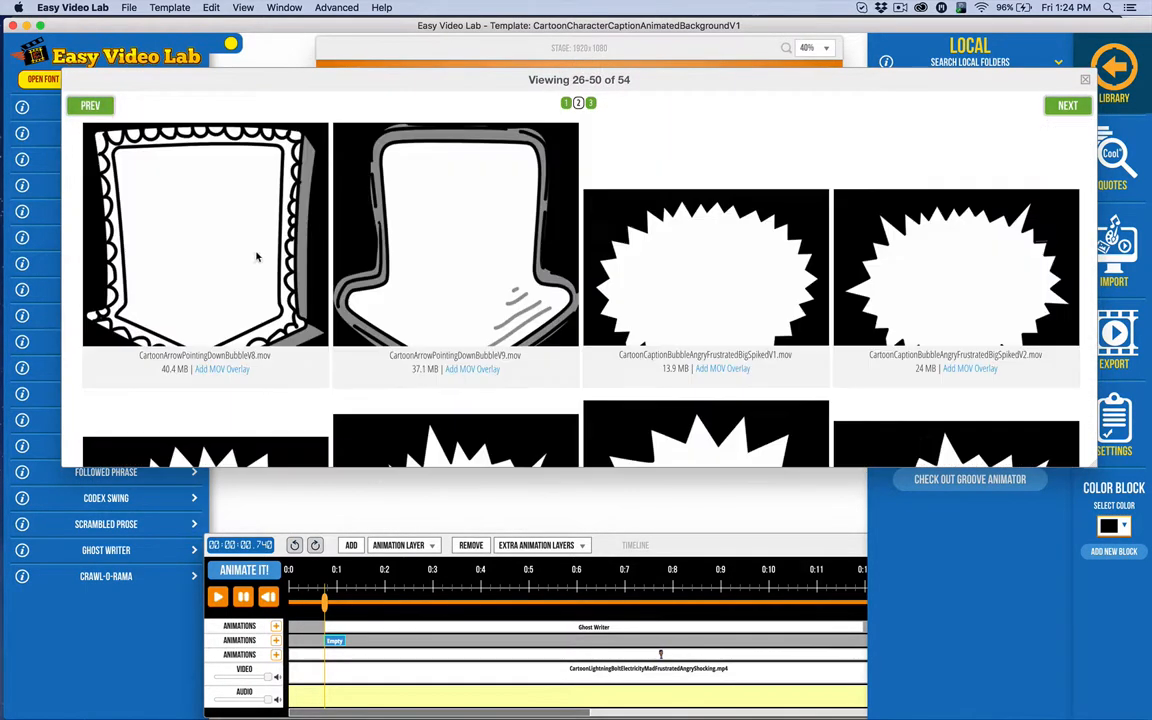
Add the BubbleV8 scalloped arrow overlay and move the Ghost Writer caption to the top of the stack.
left_click(222, 369)
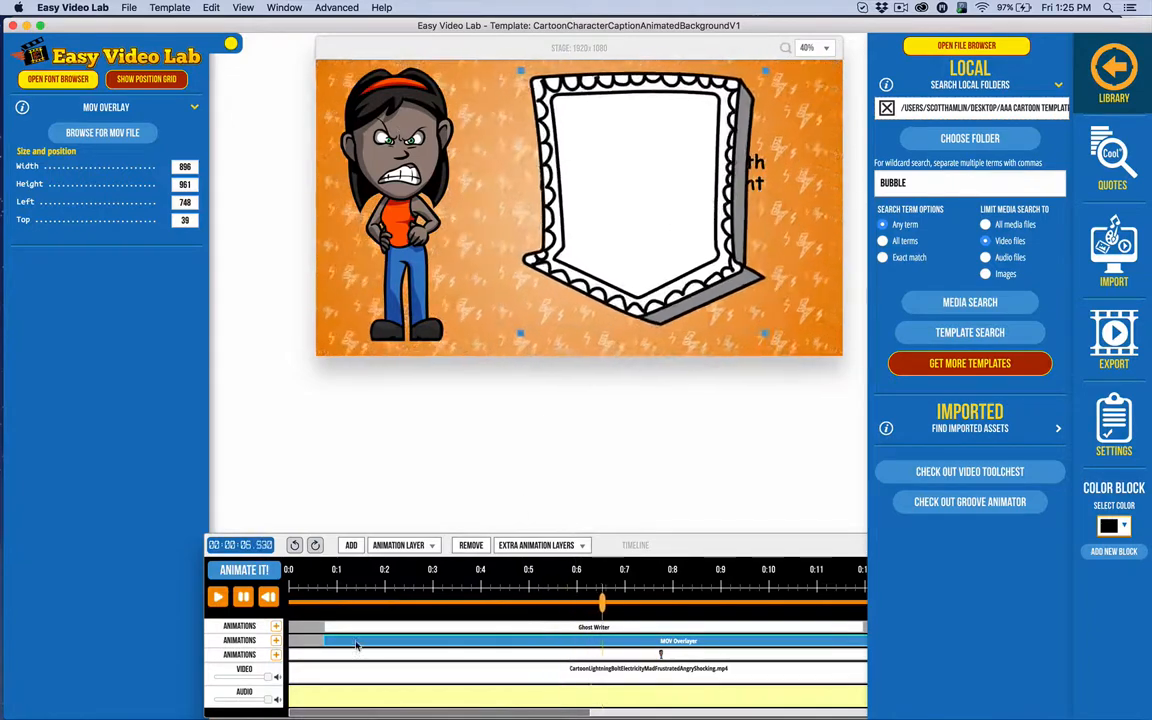
left_click(427, 626)
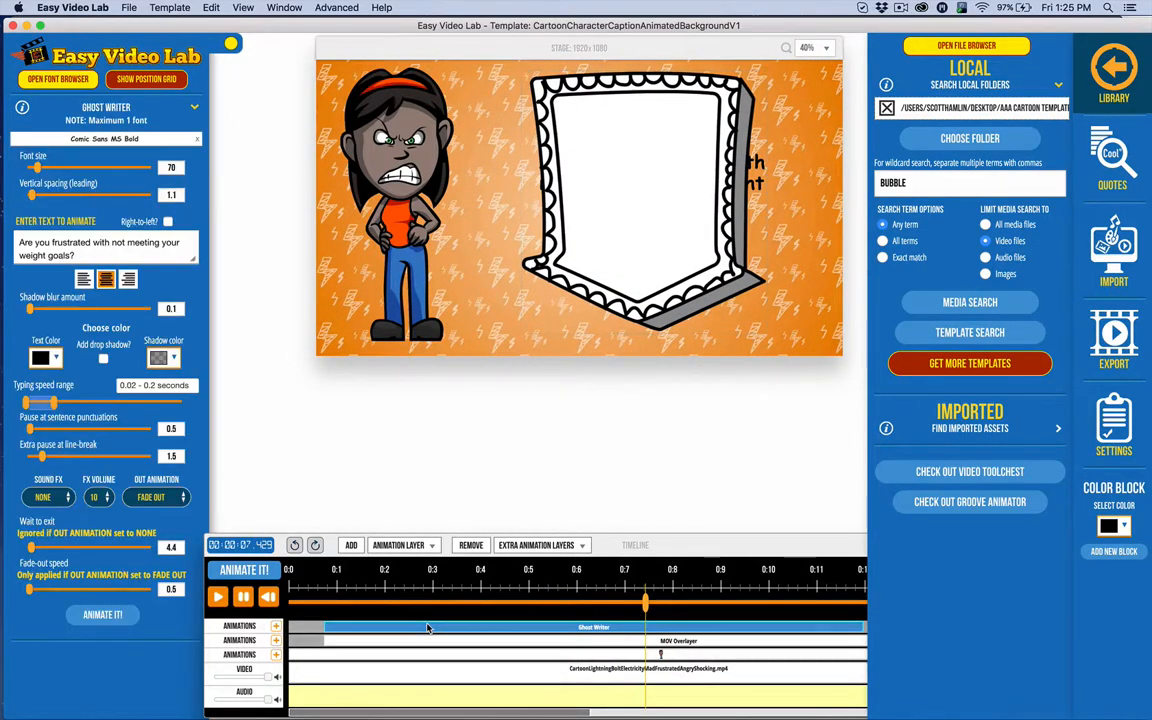
right_click(427, 626)
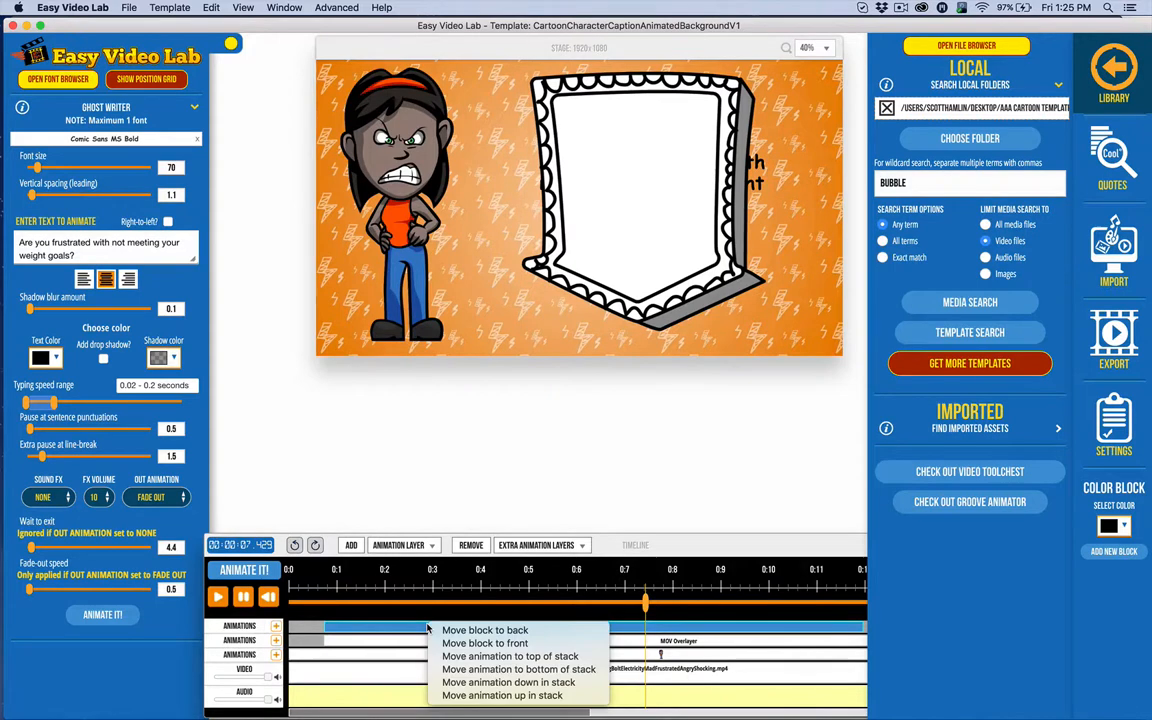
left_click(555, 658)
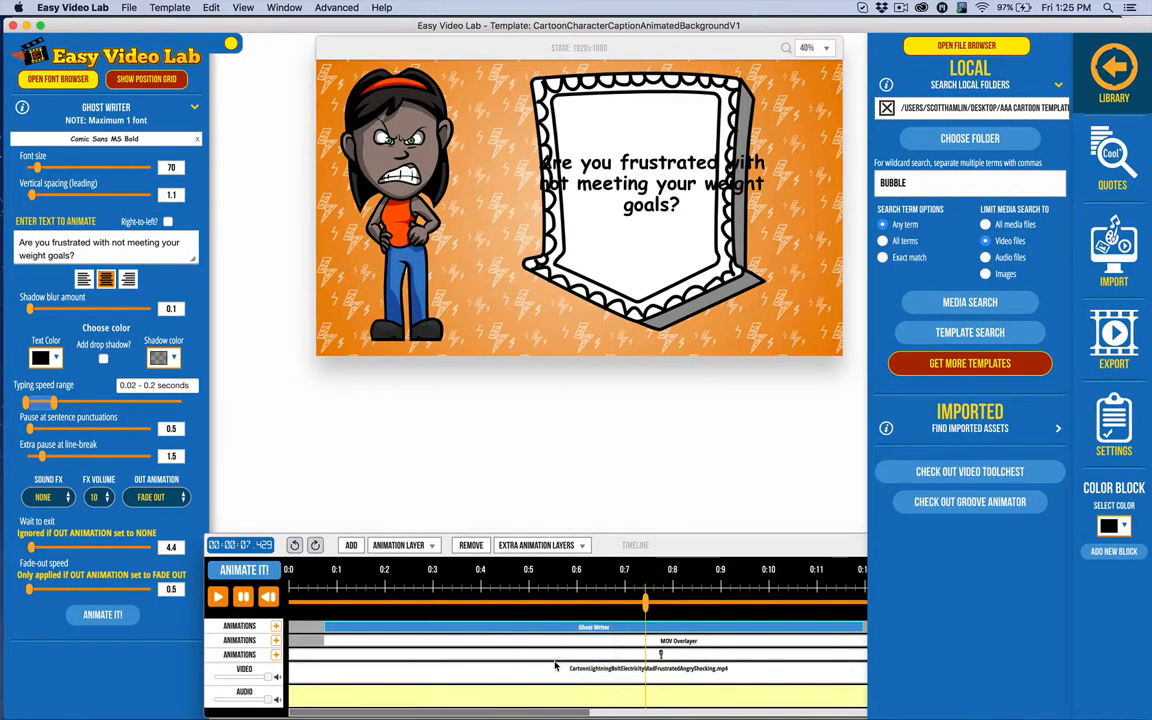
left_click(426, 639)
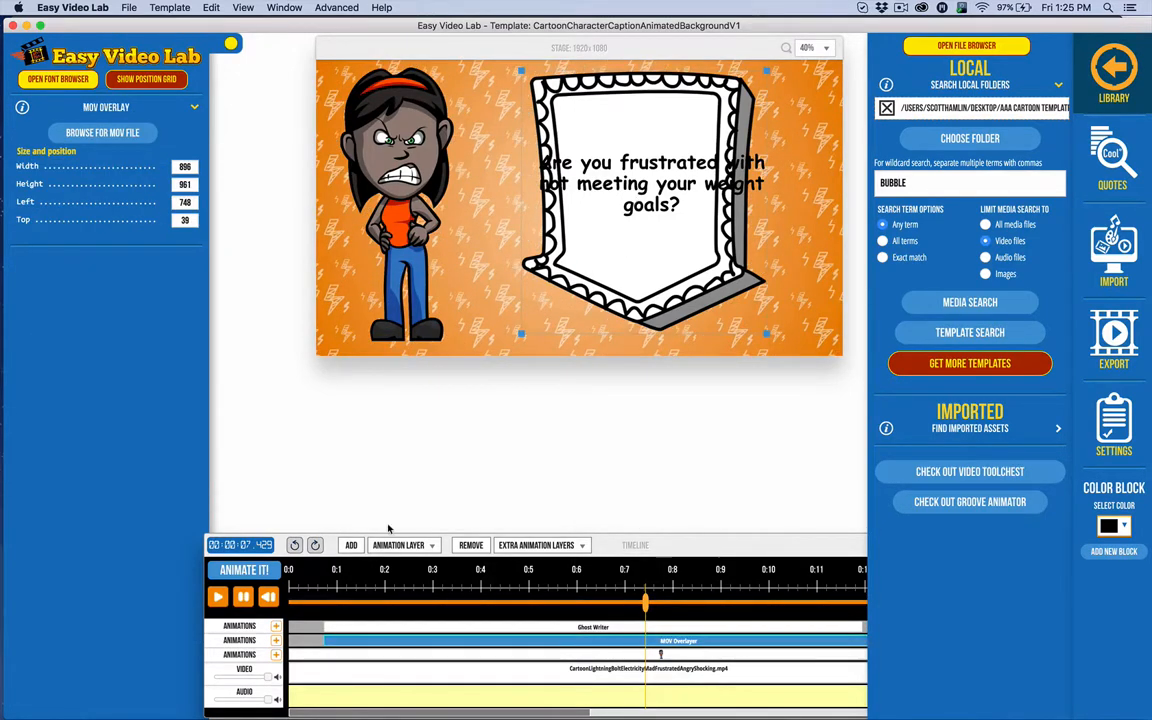
left_click(447, 626)
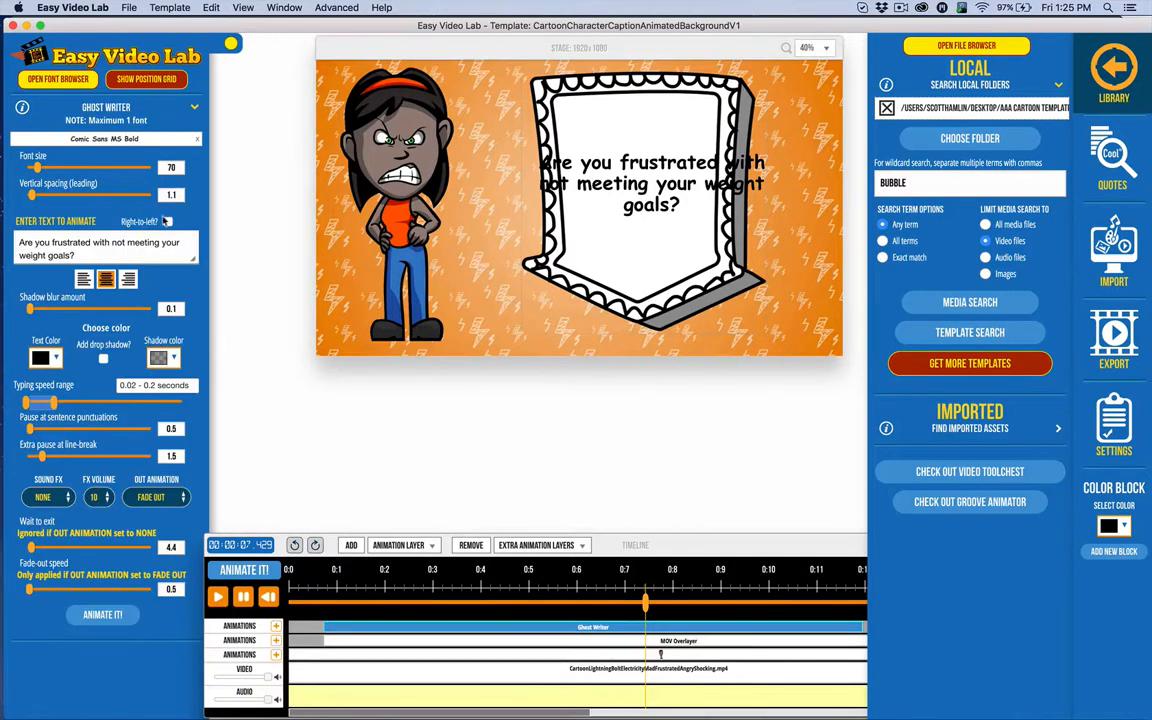
Redraw the caption's text box inside the bubble on the position grid and replay the typing.
left_click(146, 78)
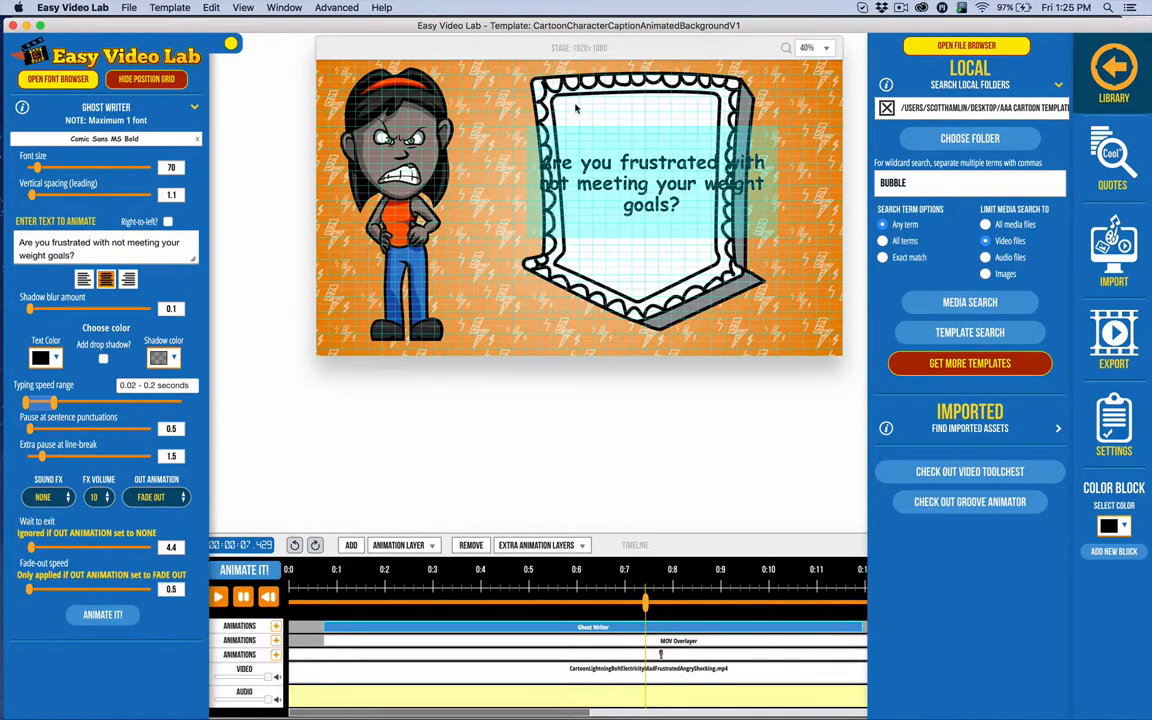
left_click_drag(573, 114, 700, 256)
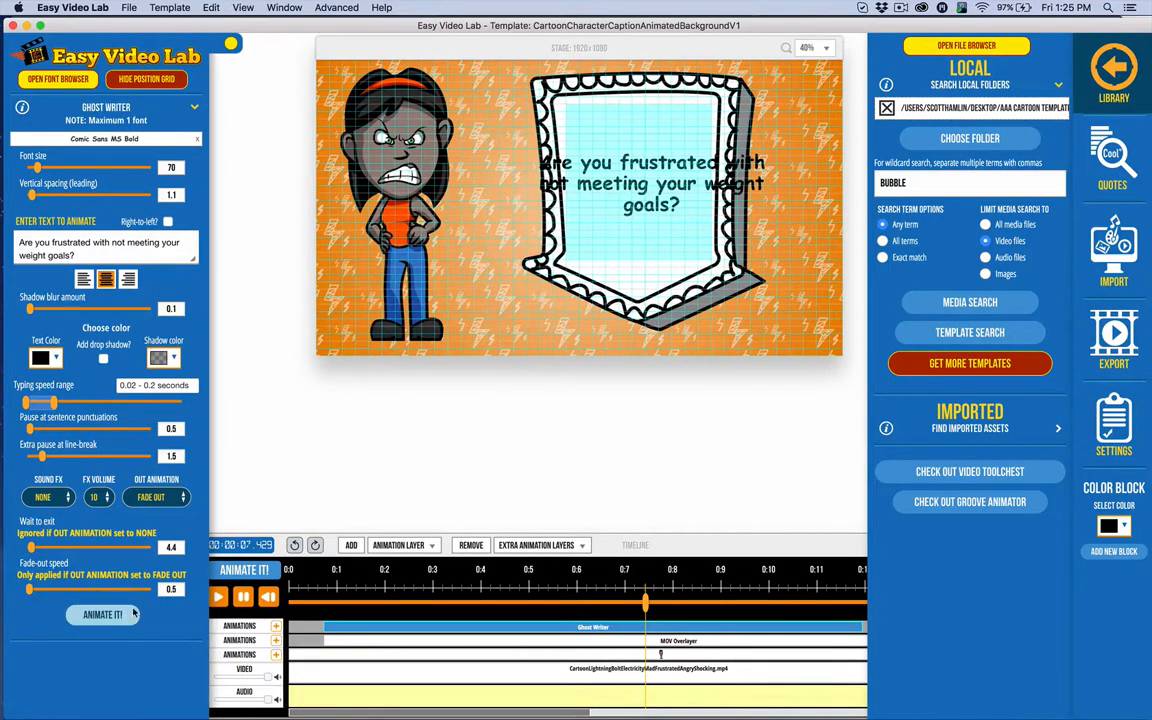
left_click(314, 546)
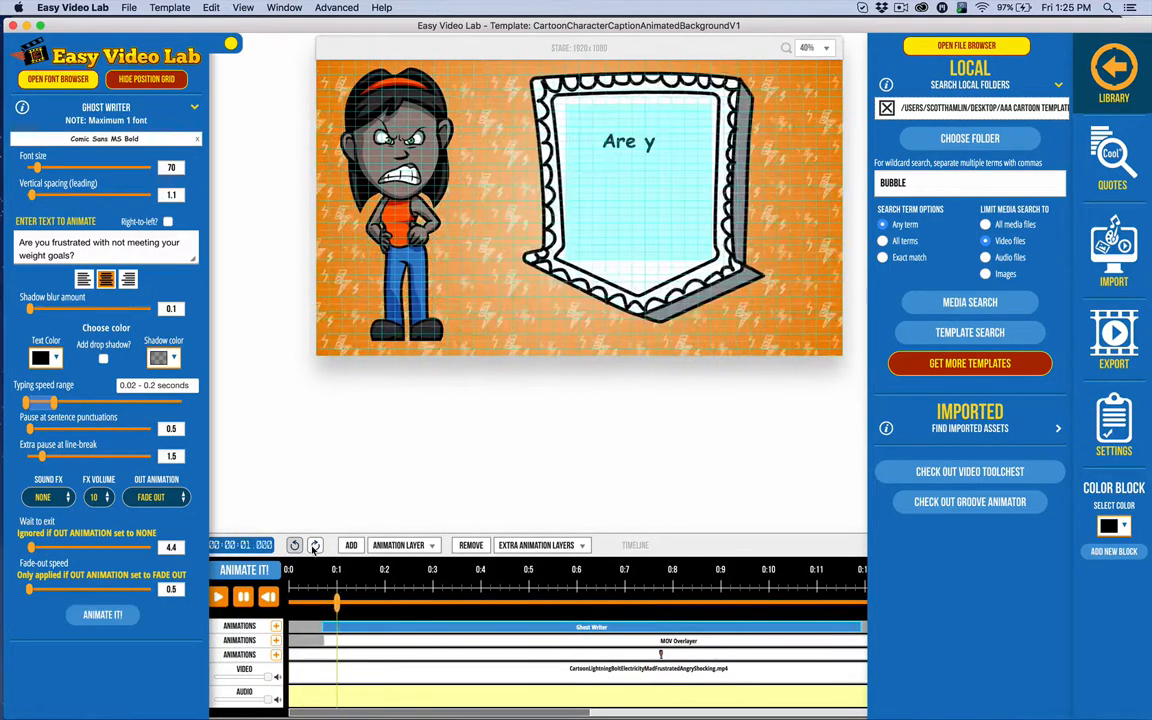
left_click(148, 79)
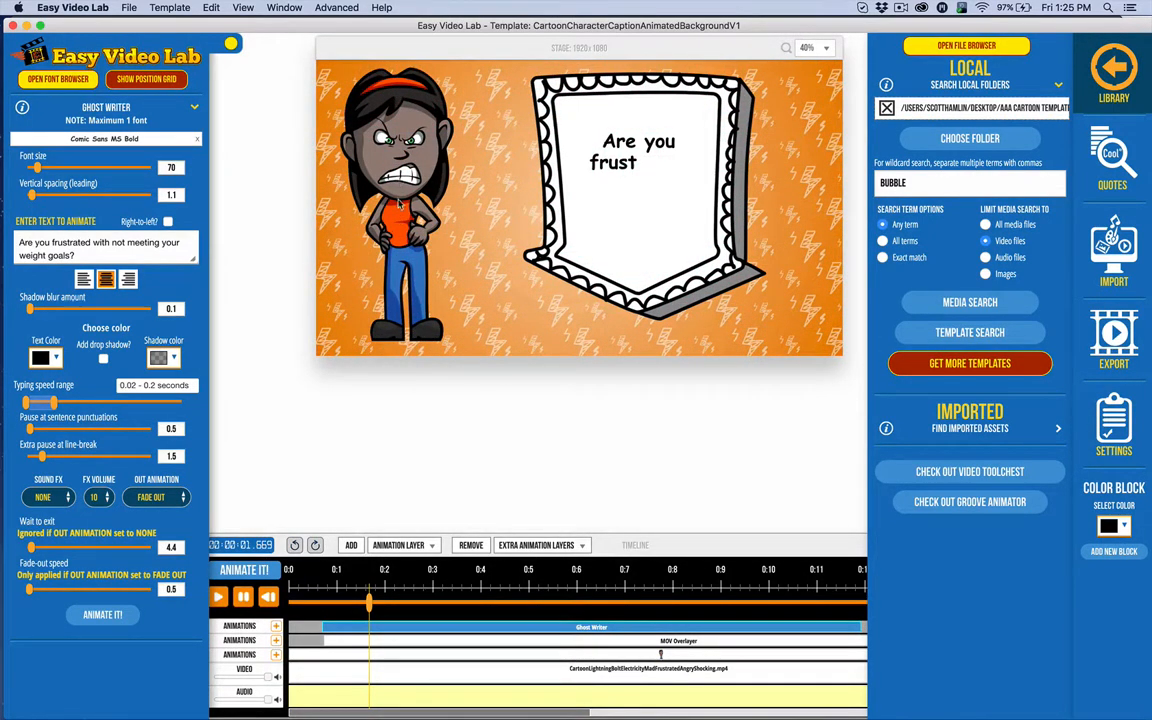
left_click(582, 654)
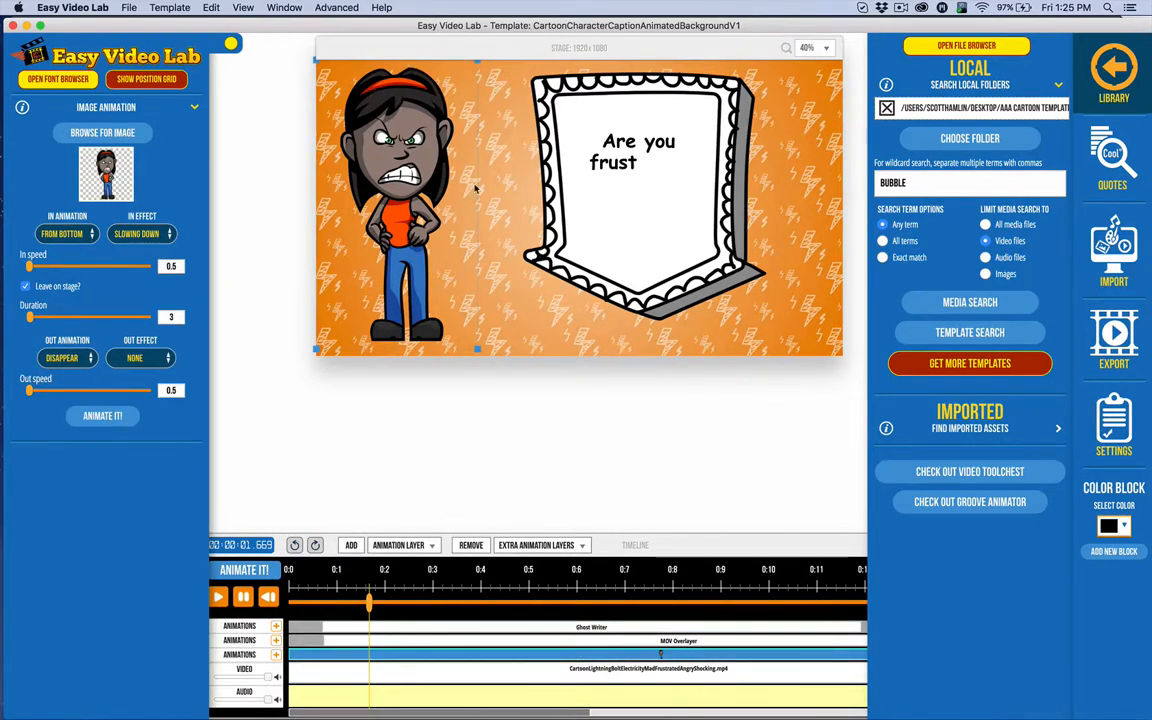
Nudge the angry character right toward the bubble and replay the scene.
left_click_drag(405, 168, 450, 166)
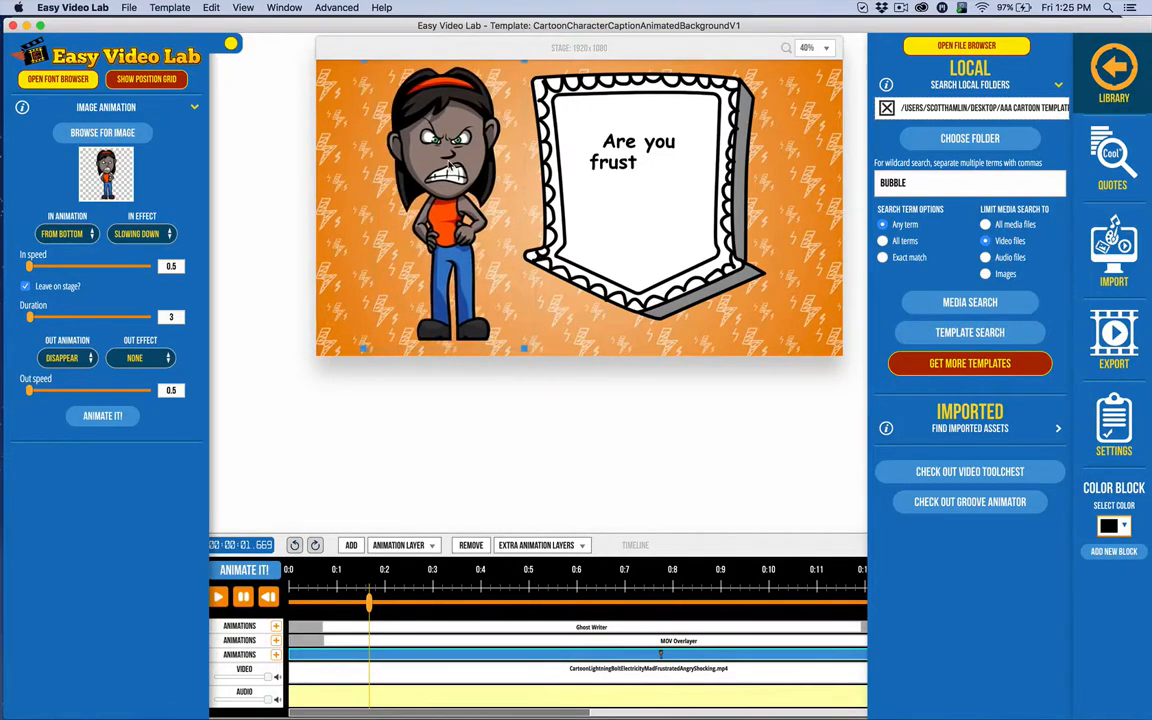
left_click(115, 416)
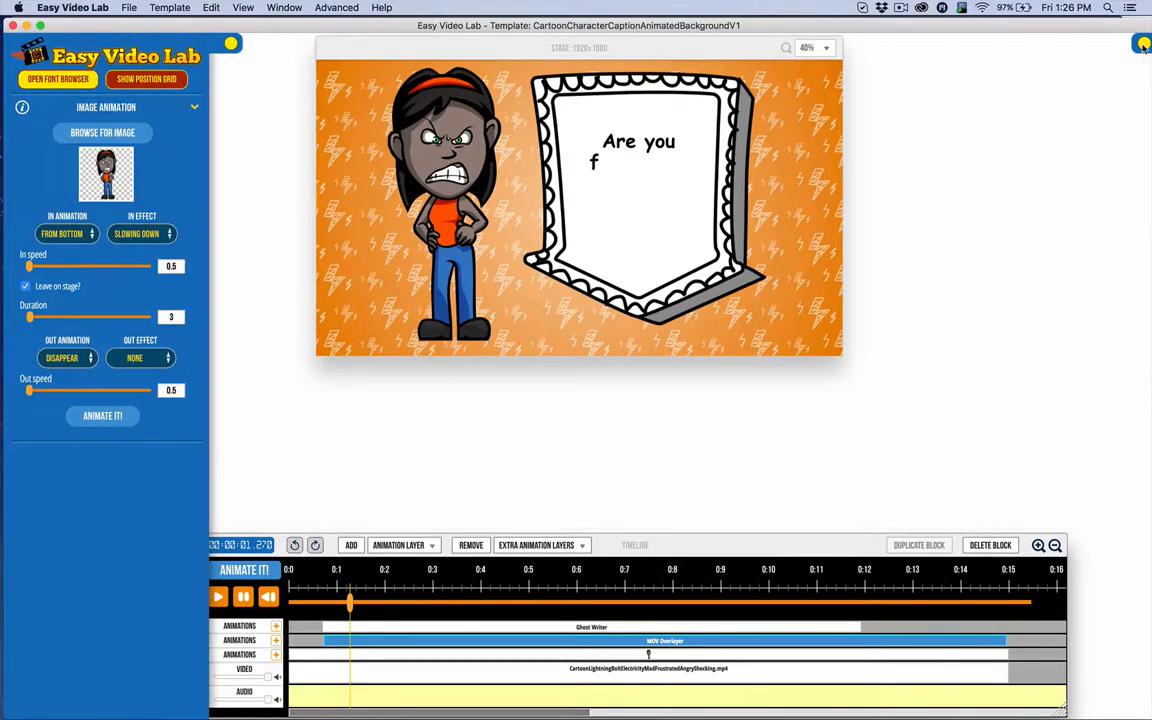
left_click(1143, 45)
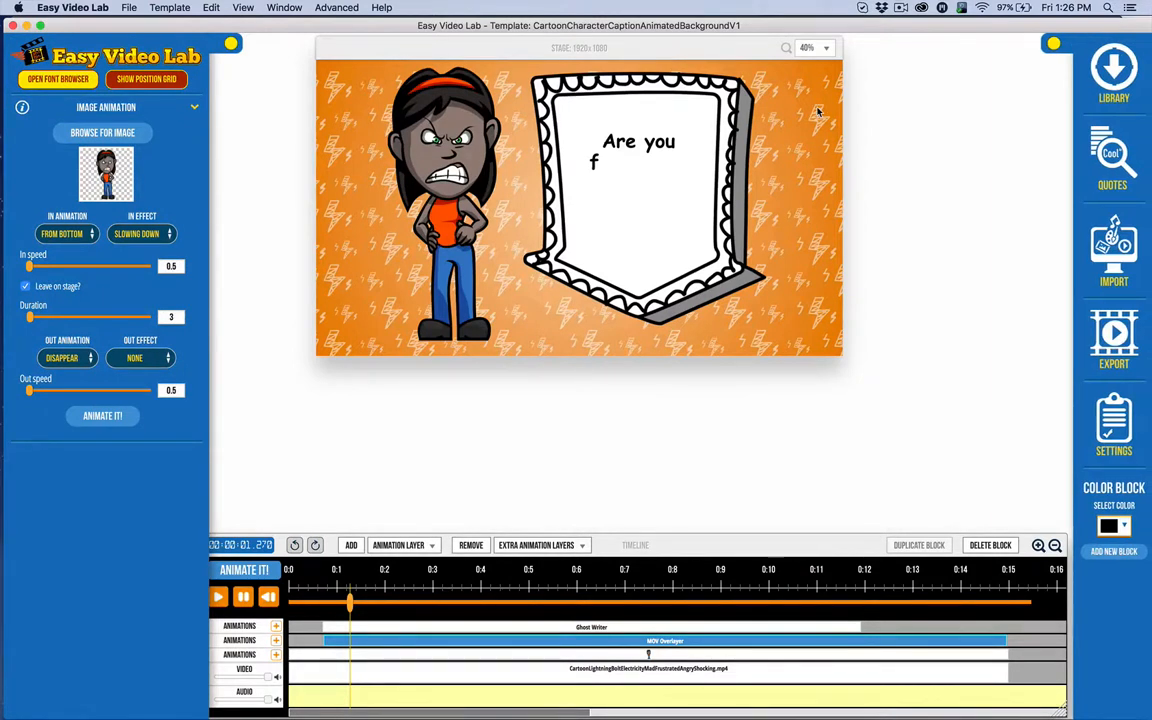